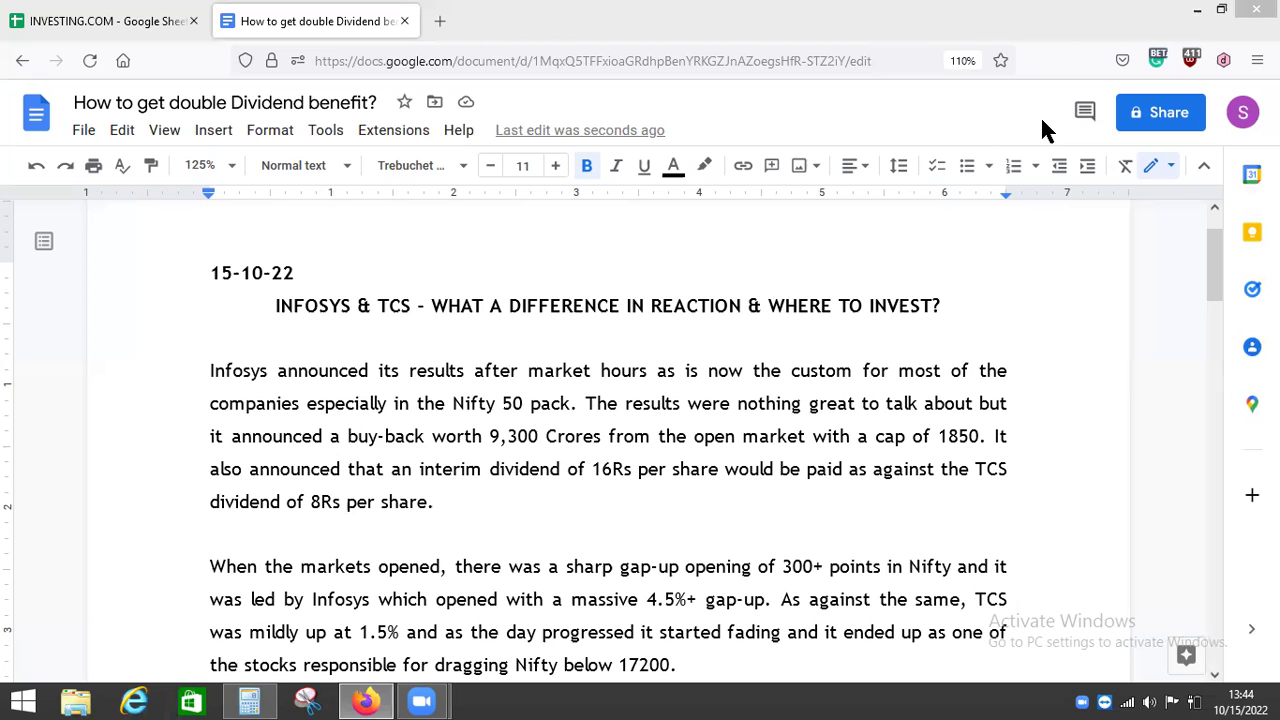
Read the Infosys and TCS article from its heading down to the summary of fund deployment options.
click(1006, 338)
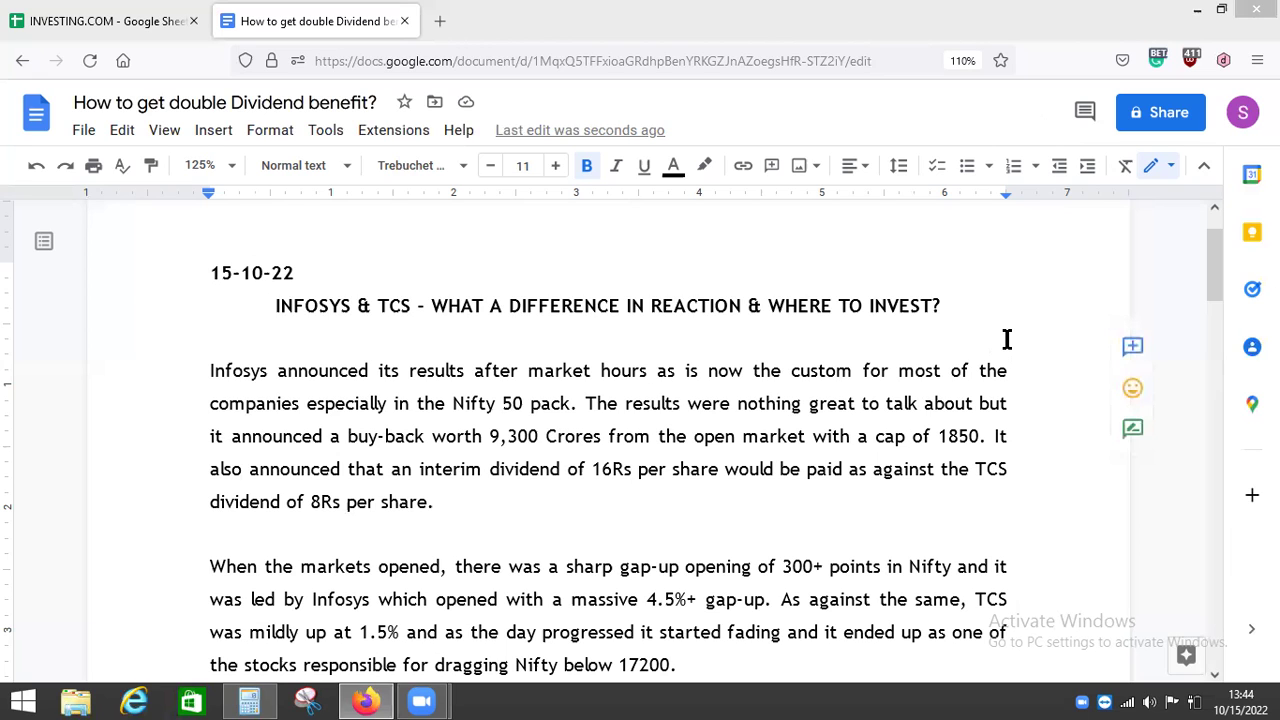
key(Page_Down)
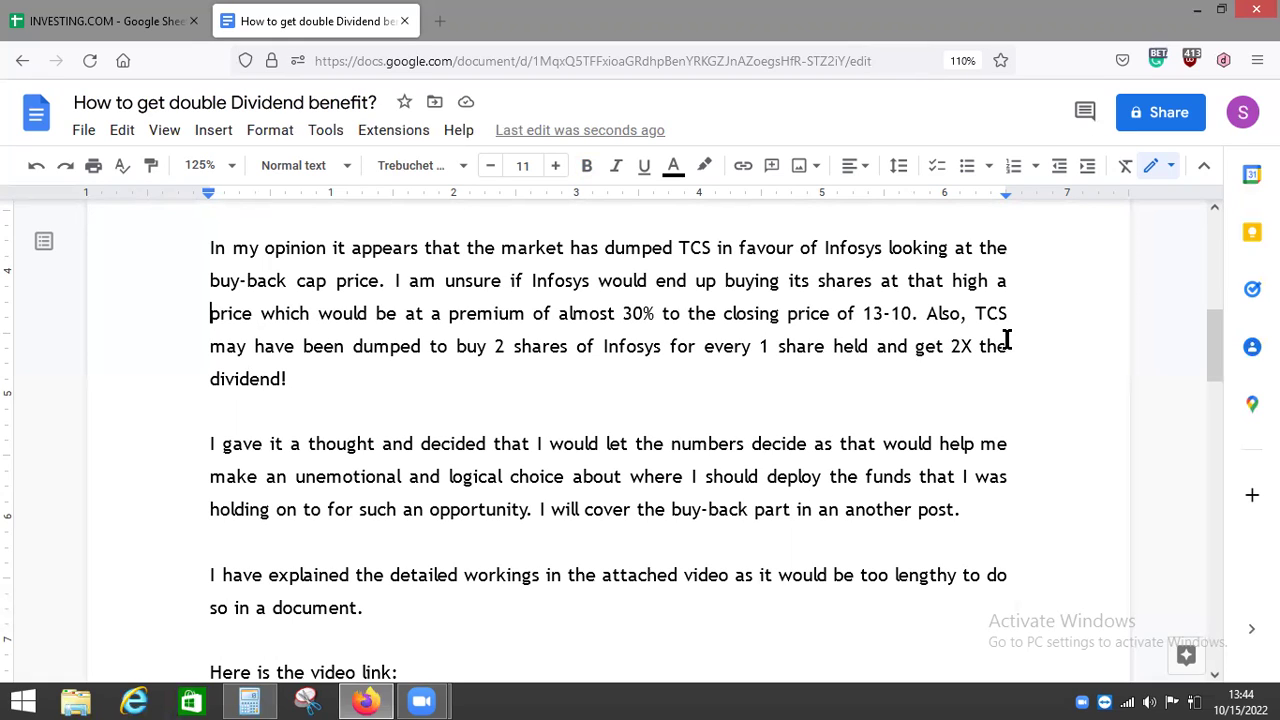
key(Down)
key(Down)
key(Down)
key(Down)
key(Down)
key(Down)
key(Down)
key(Down)
key(Down)
key(Down)
key(Down)
key(Down)
key(Down)
key(Down)
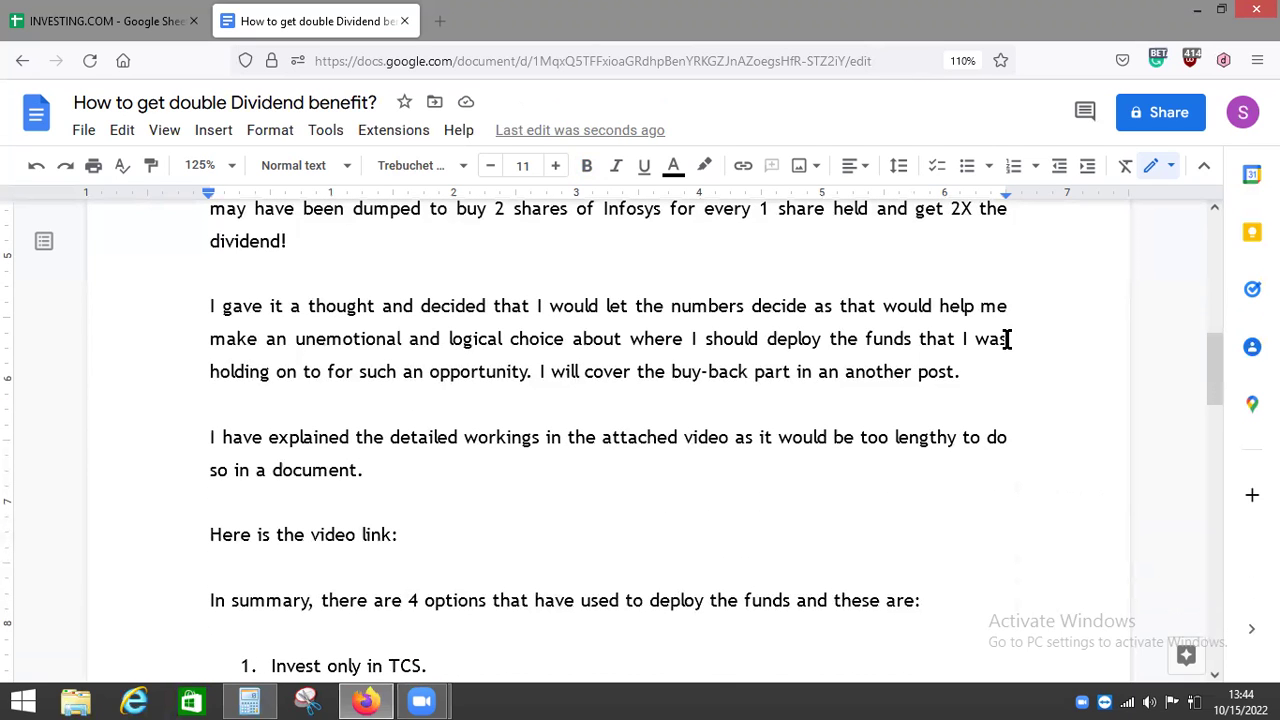
Review the numbered list of four investment options, down to the protected Put strategy in TCS.
key(Down)
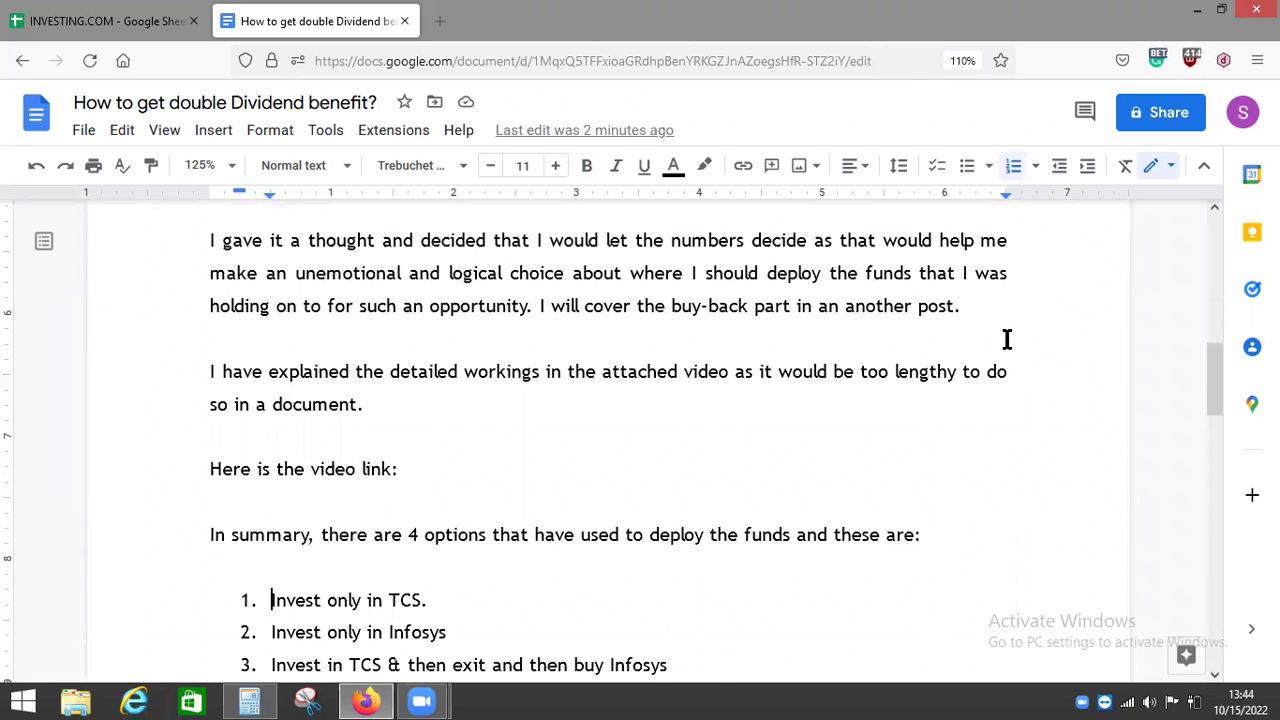
key(Down)
key(Down)
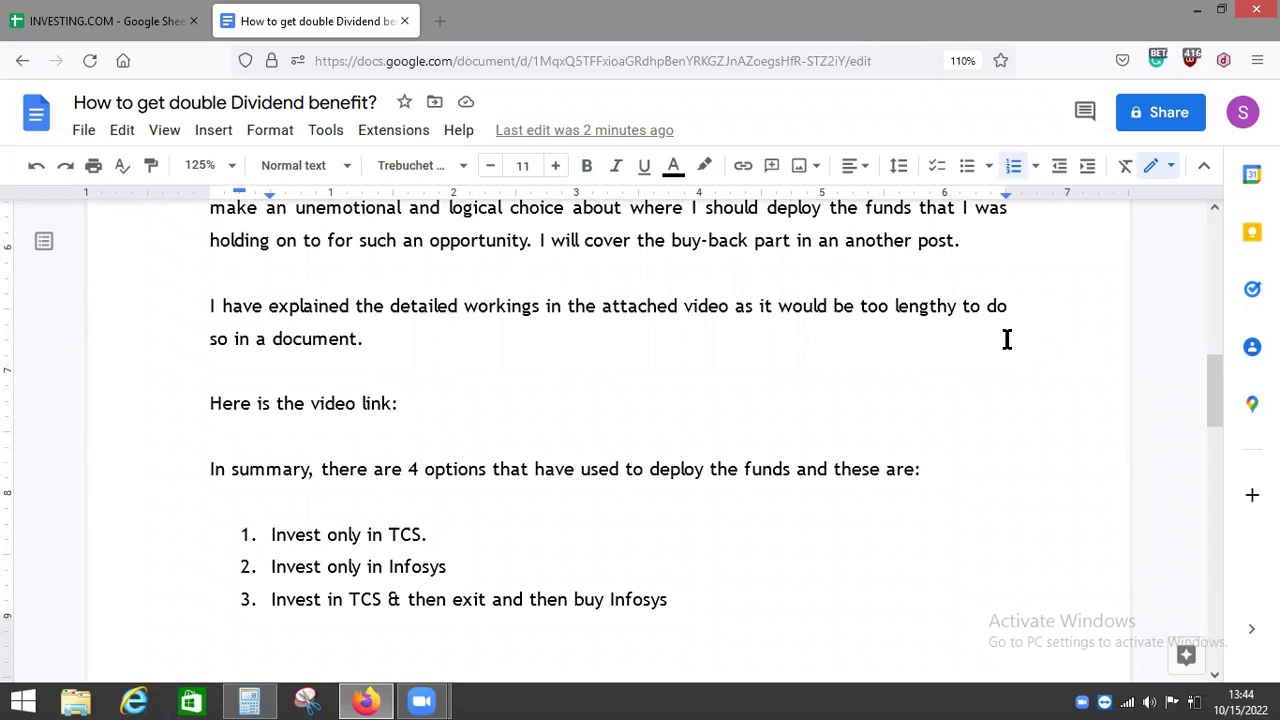
key(Down)
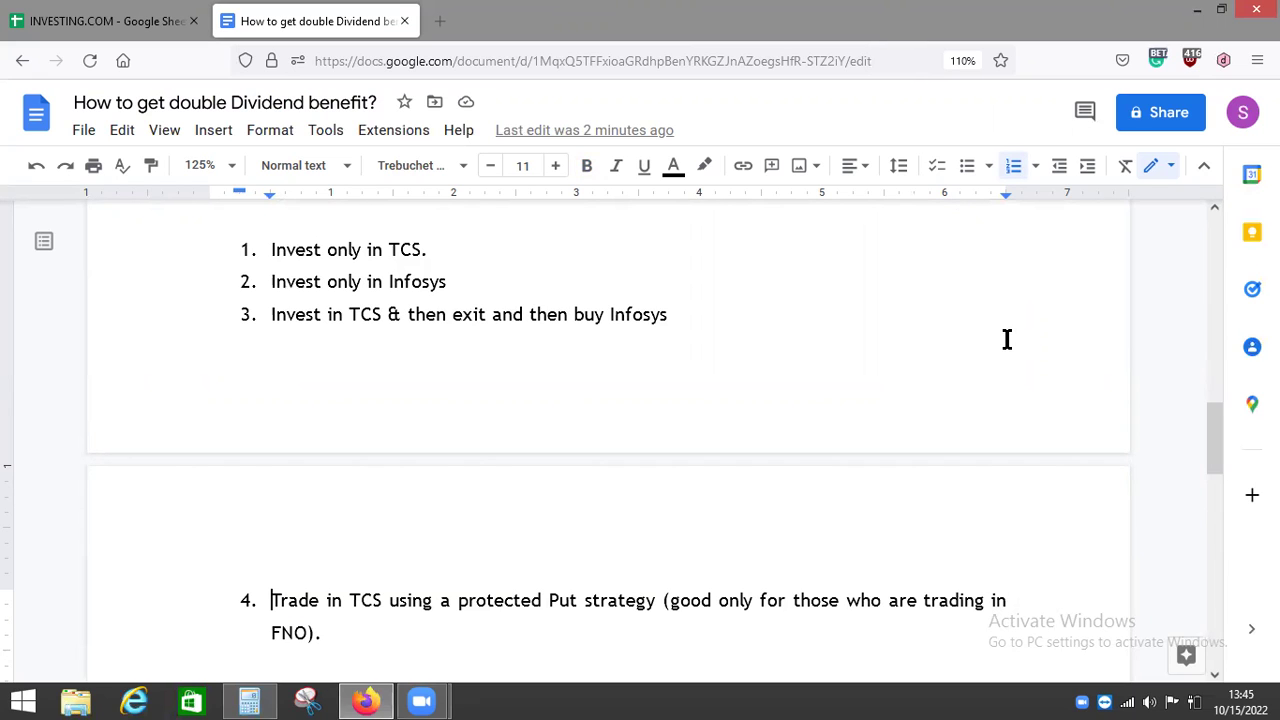
Switch to the INVESTING.COM spreadsheet and examine the Case 1 market prices of TCS and Infosys.
key(ctrl+shift+Tab)
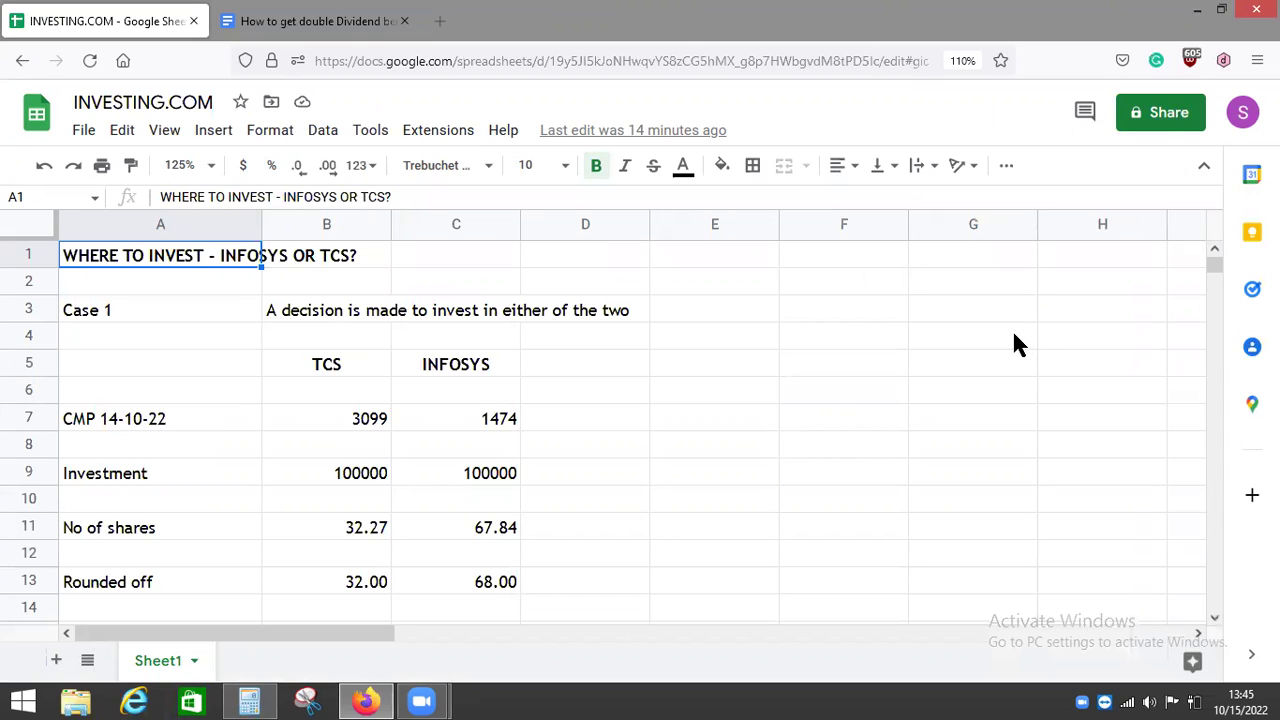
key(Down)
key(Down)
key(Down)
key(Down)
key(Down)
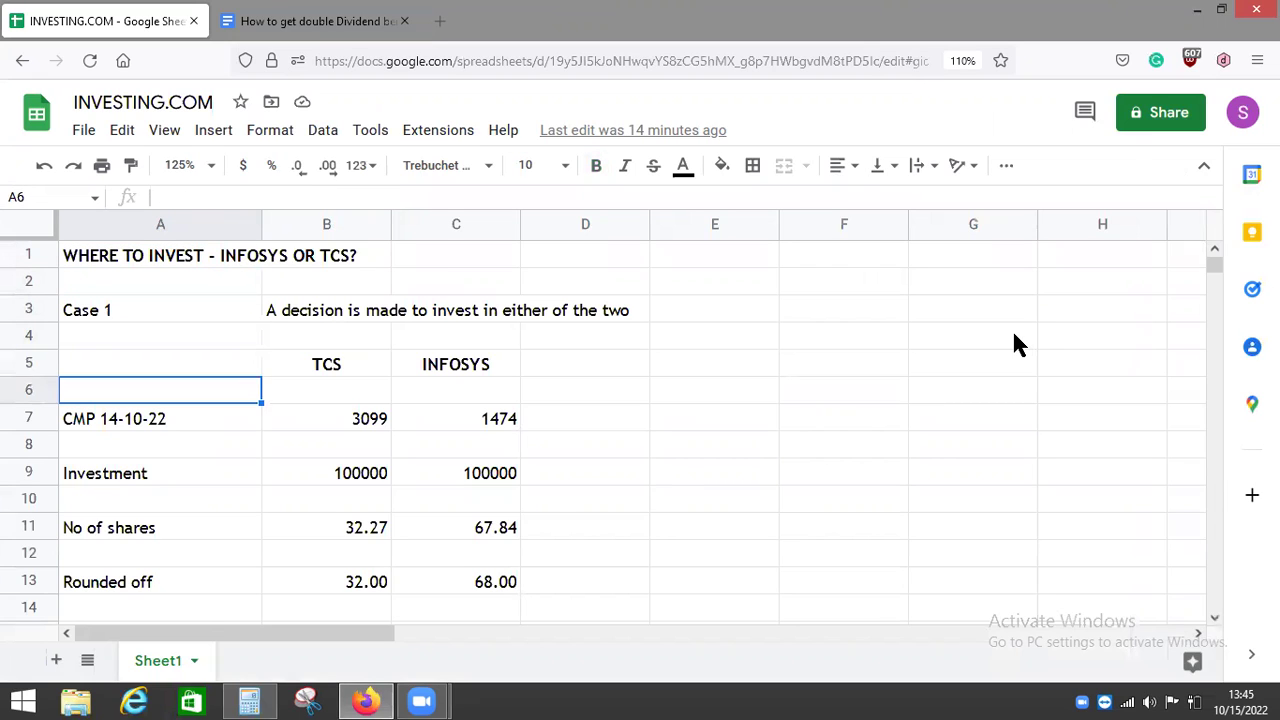
key(Down)
key(Right)
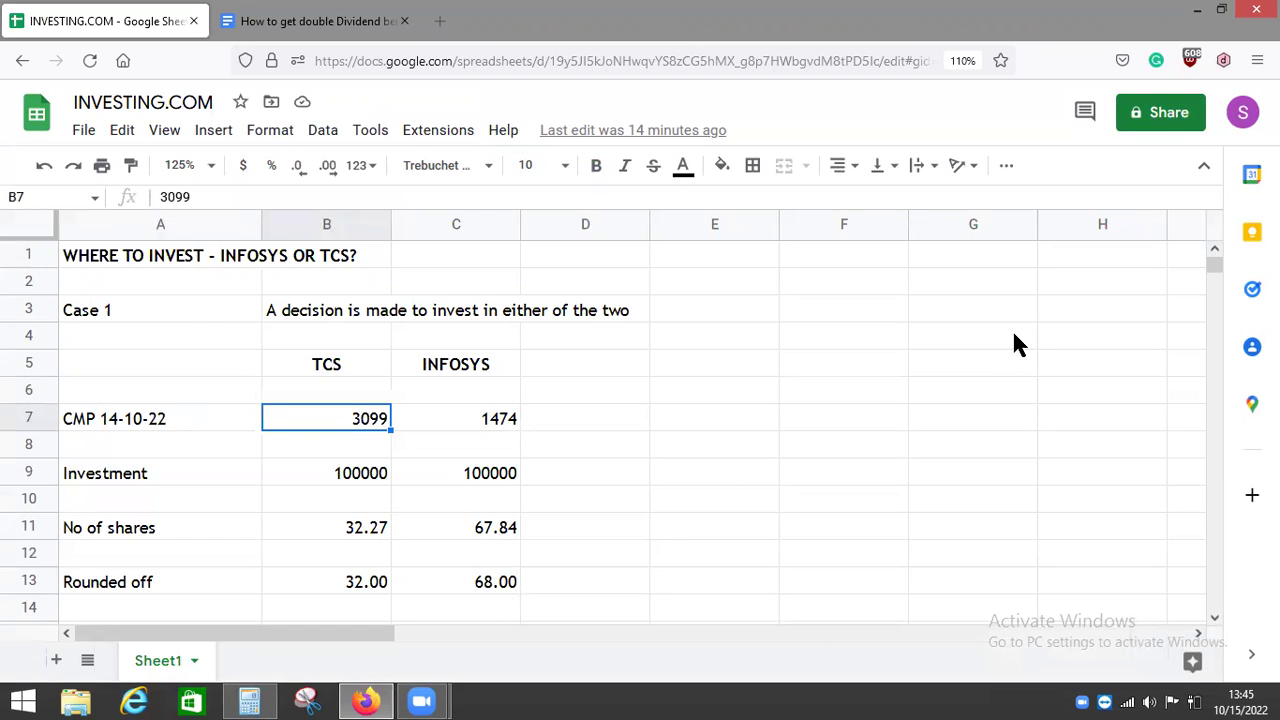
key(Right)
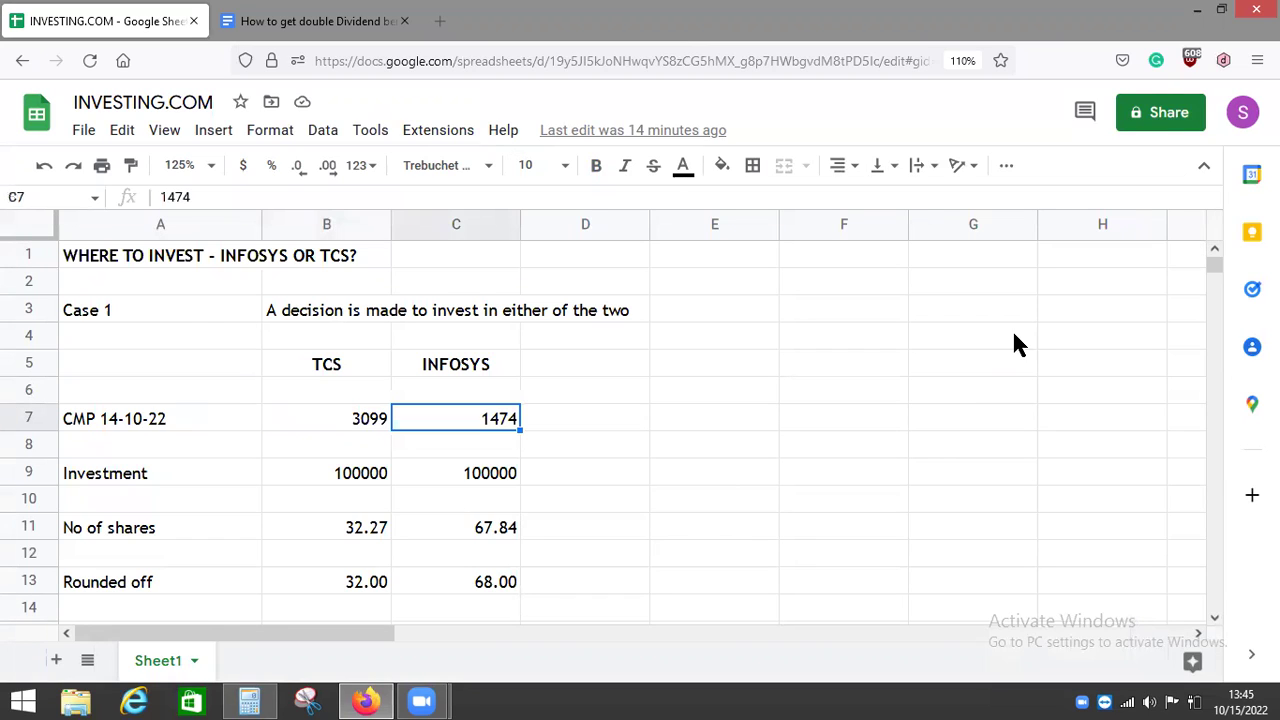
key(Left)
key(Down)
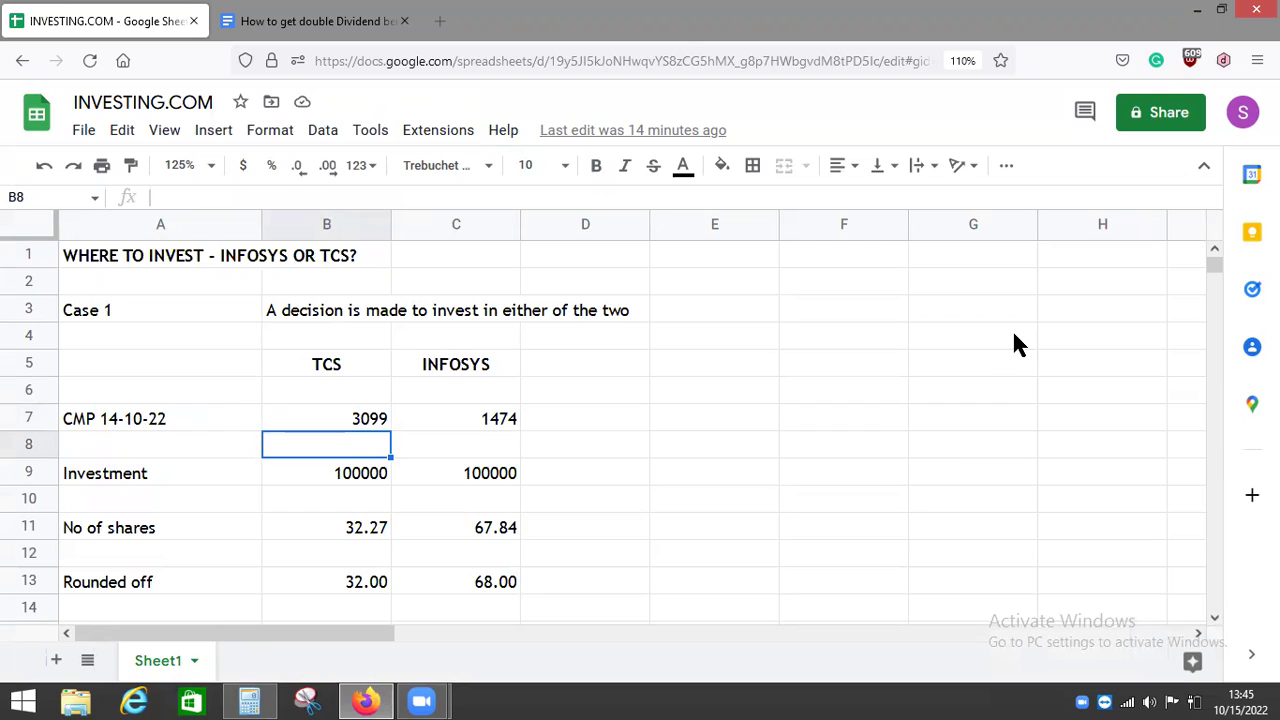
Examine the Case 1 investment amounts, number of shares and rounded-off share counts.
key(Down)
key(Down)
key(Down)
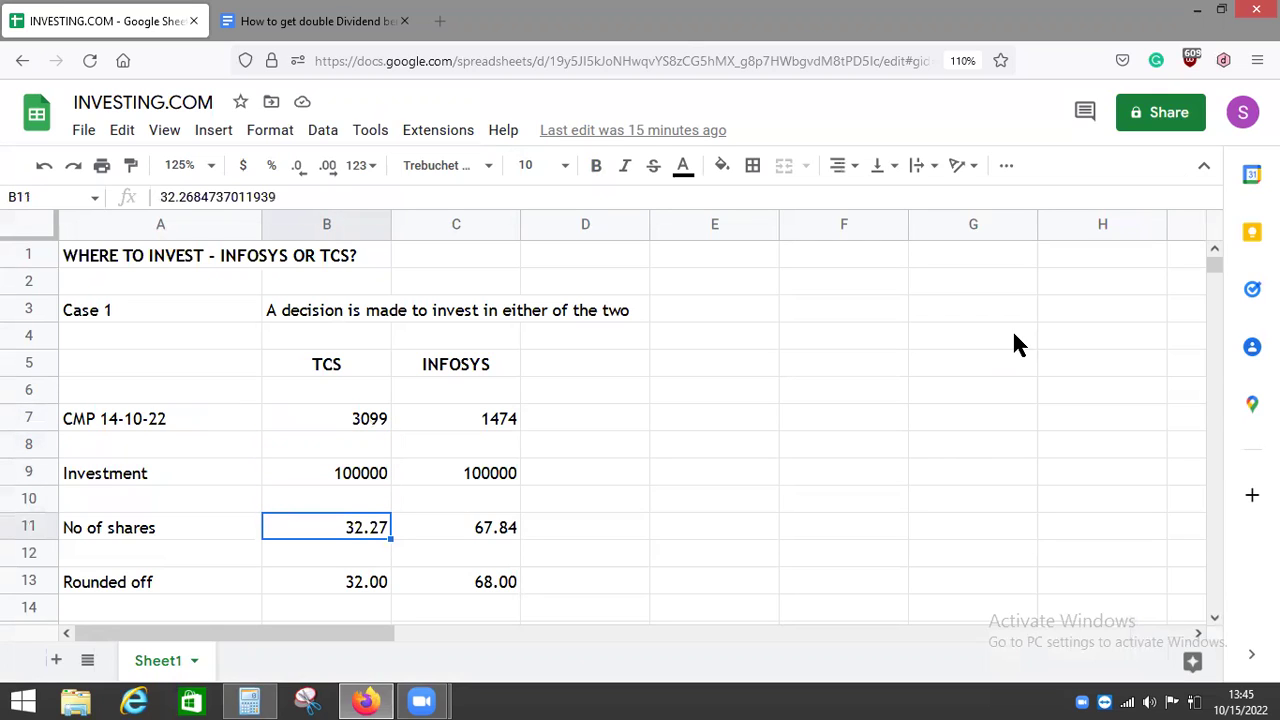
key(Down)
key(Down)
key(Down)
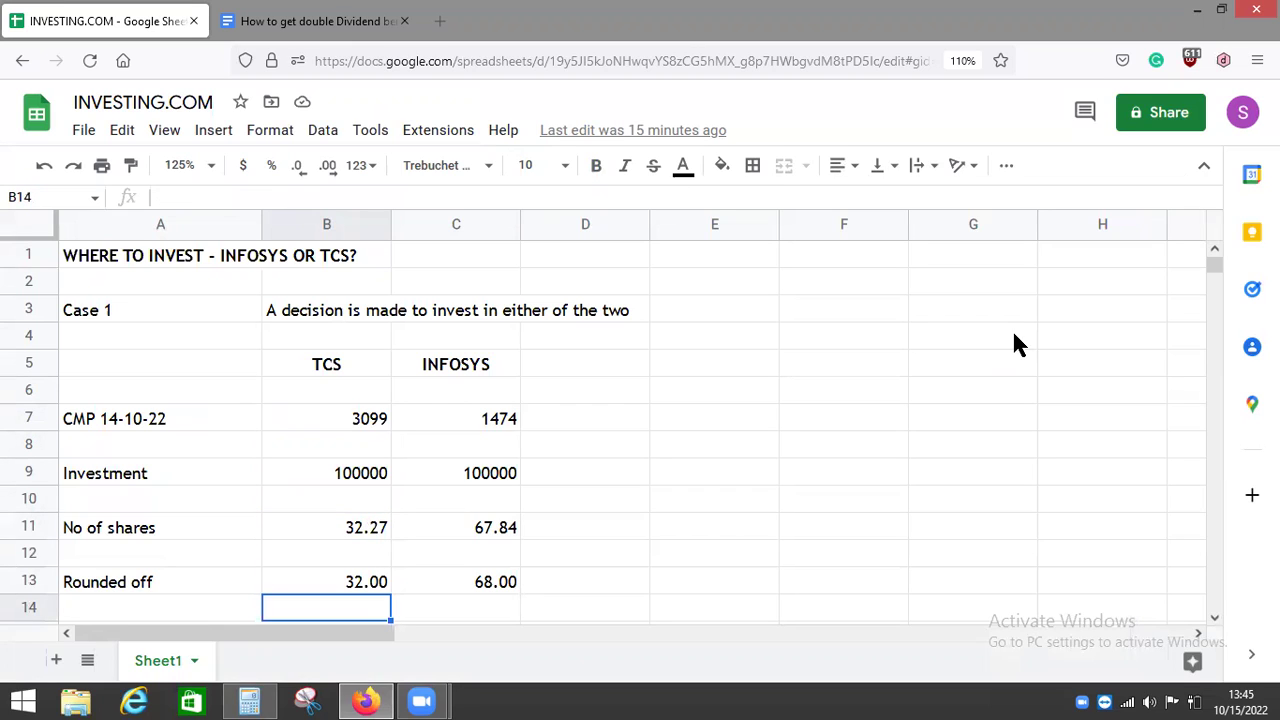
Examine the Case 1 dividend, ROI % and record date rows for both companies.
key(Down)
key(Down)
key(Down)
key(Down)
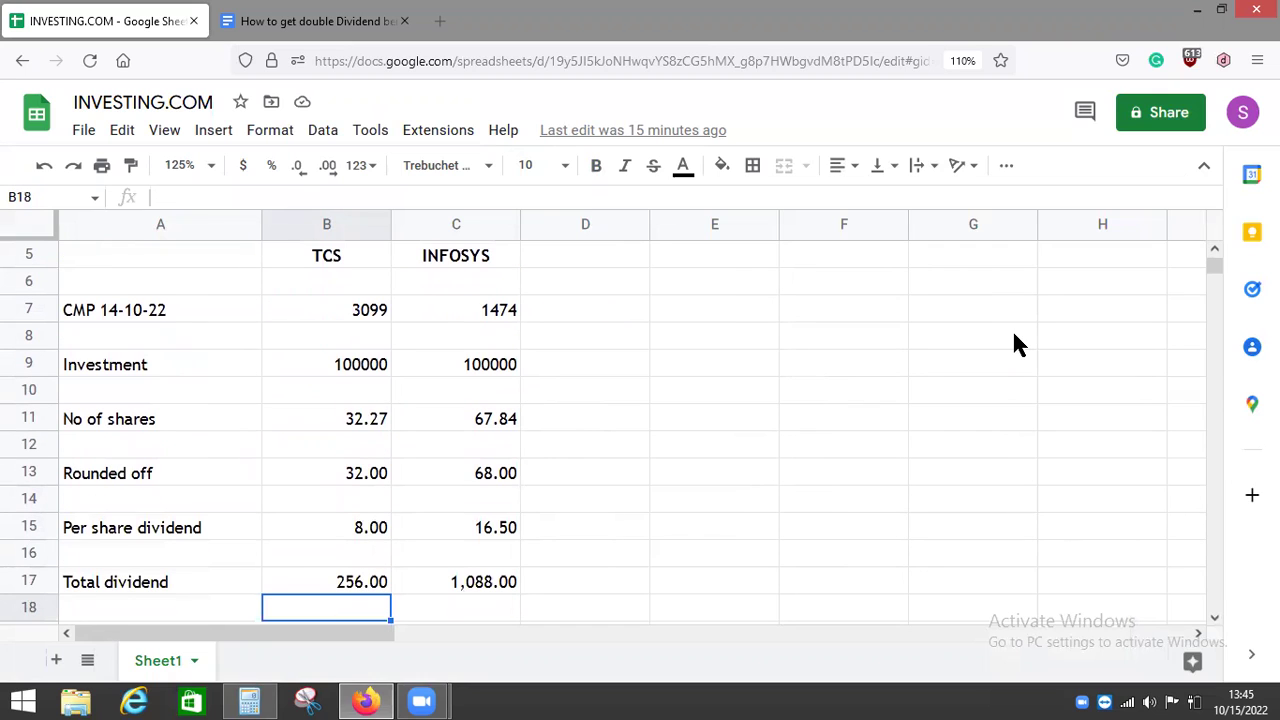
key(Down)
key(Down)
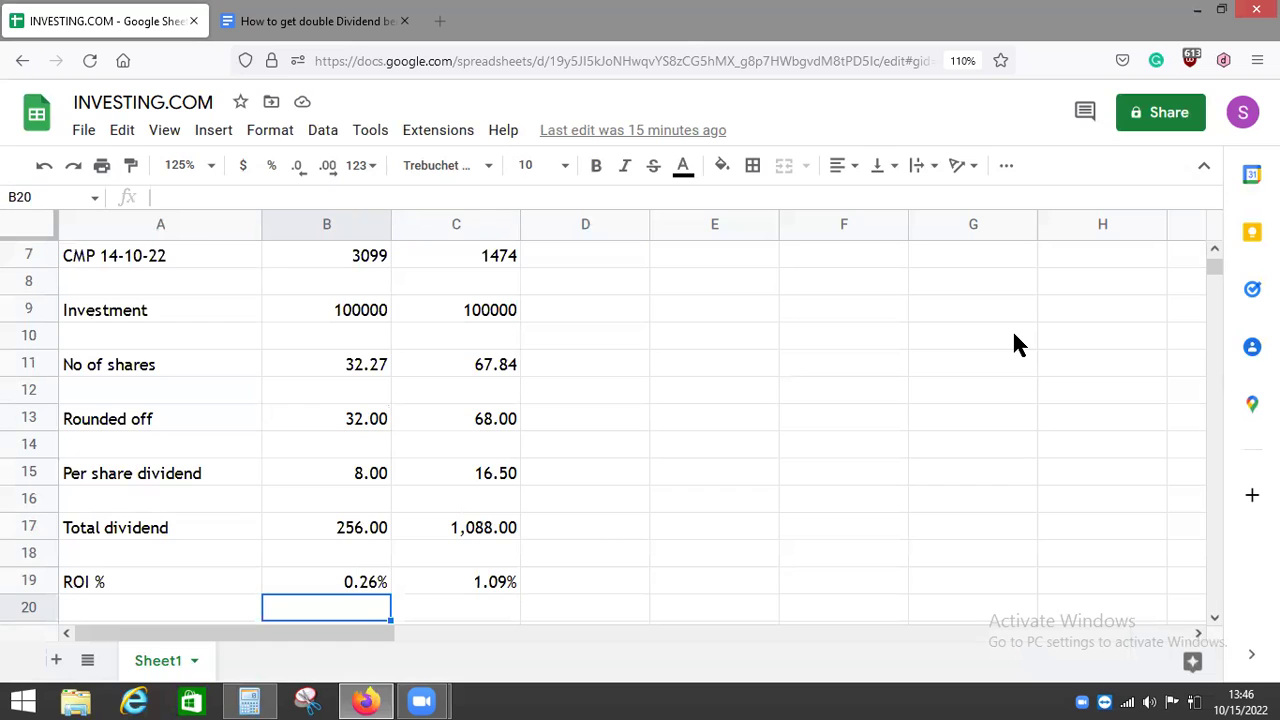
key(Down)
key(Down)
Read the Case 2 description and look over the first investment's purchase details for TCS.
key(Down)
key(Down)
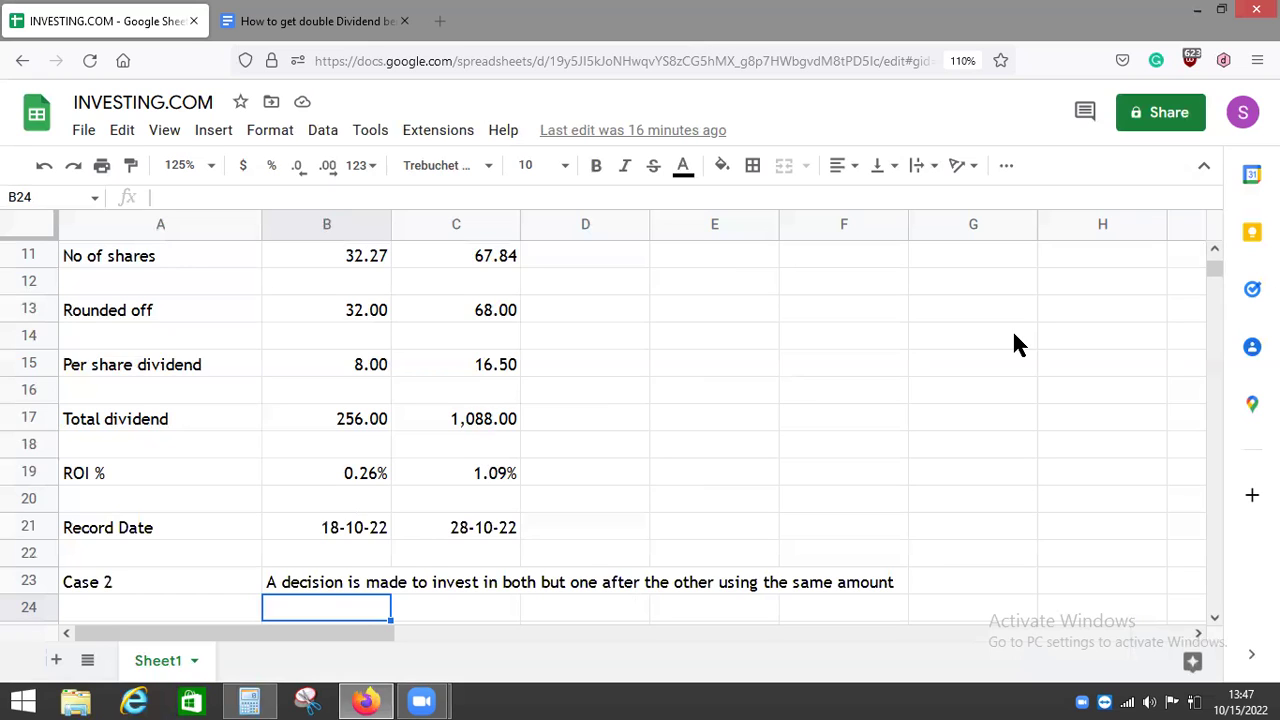
key(Down)
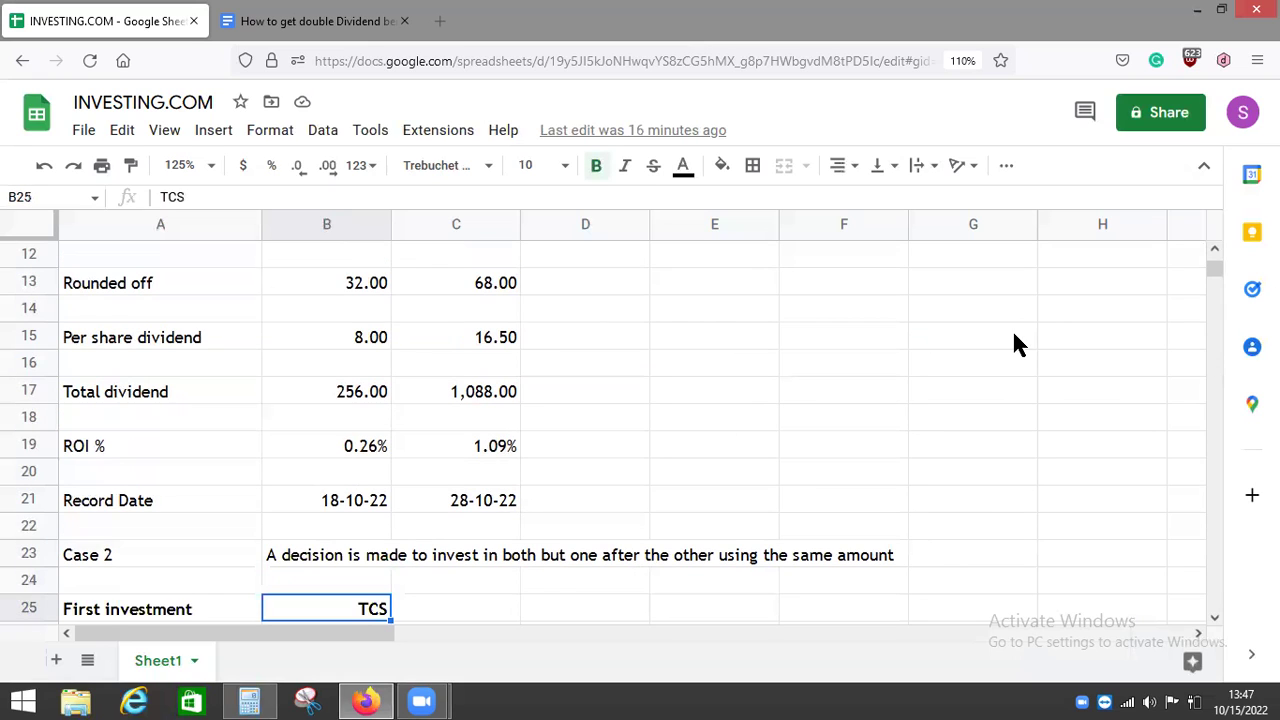
key(Down)
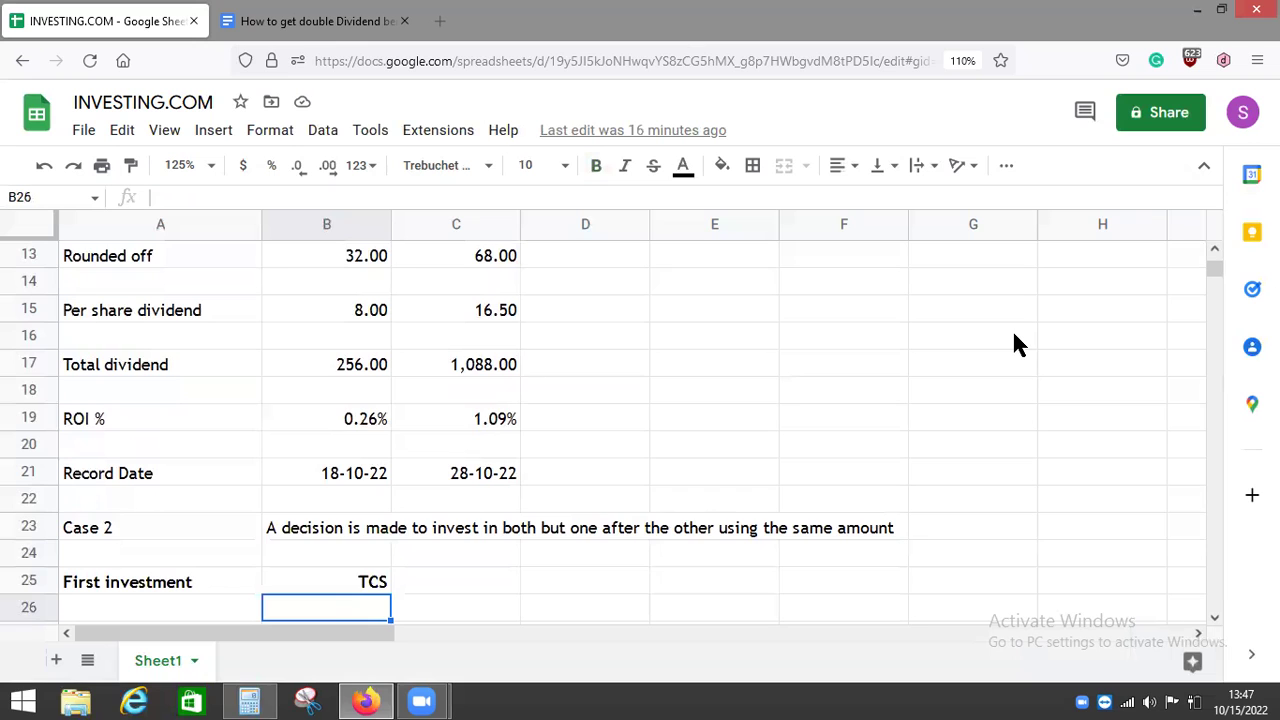
key(Down)
key(Down)
key(Down)
key(Down)
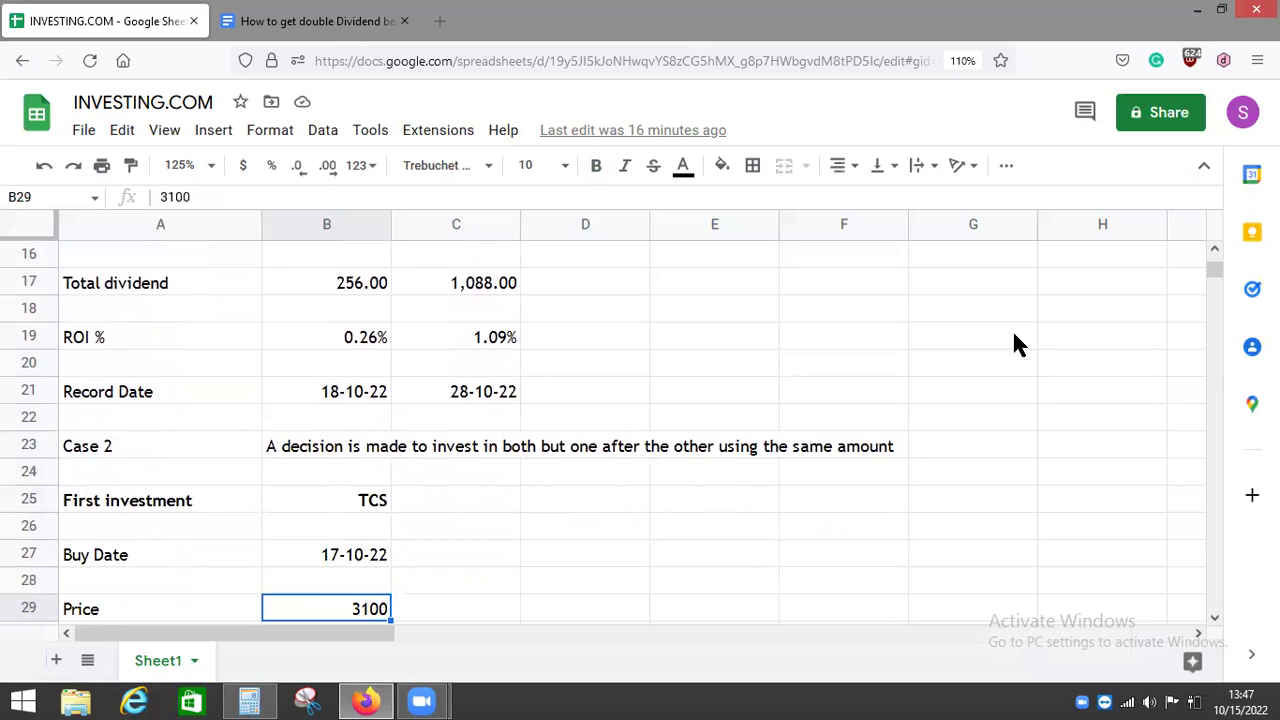
key(Down)
key(Down)
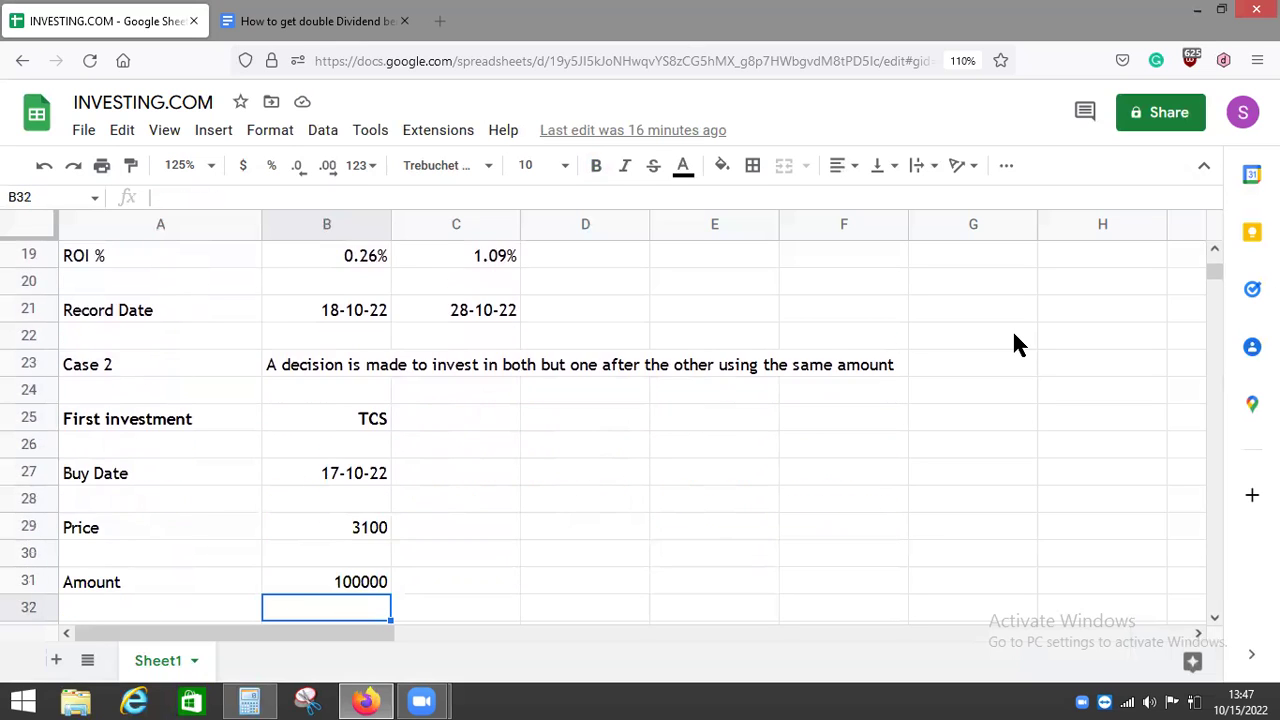
key(Down)
key(Down)
Return to the Case 2 buy date and review the TCS price, amount, number of shares and rounded-off count.
key(Right)
key(Up)
key(Up)
key(Up)
key(Up)
key(Up)
key(Up)
key(Up)
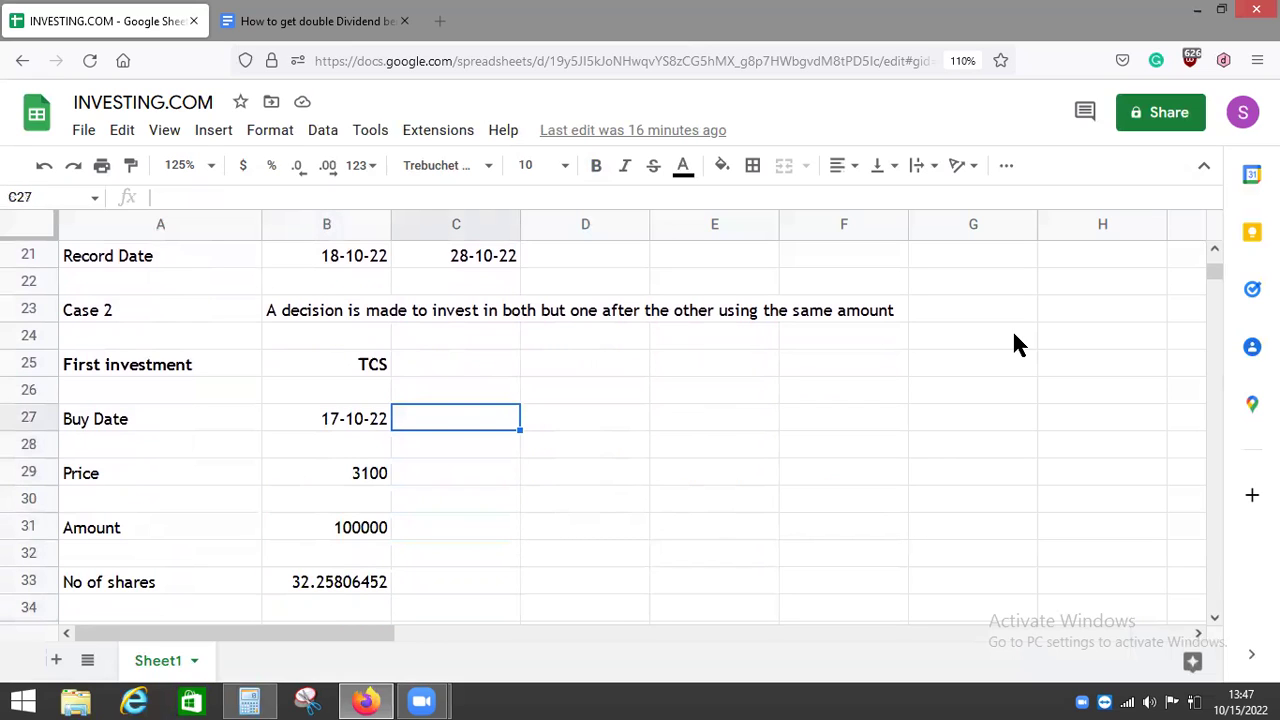
key(Down)
key(Down)
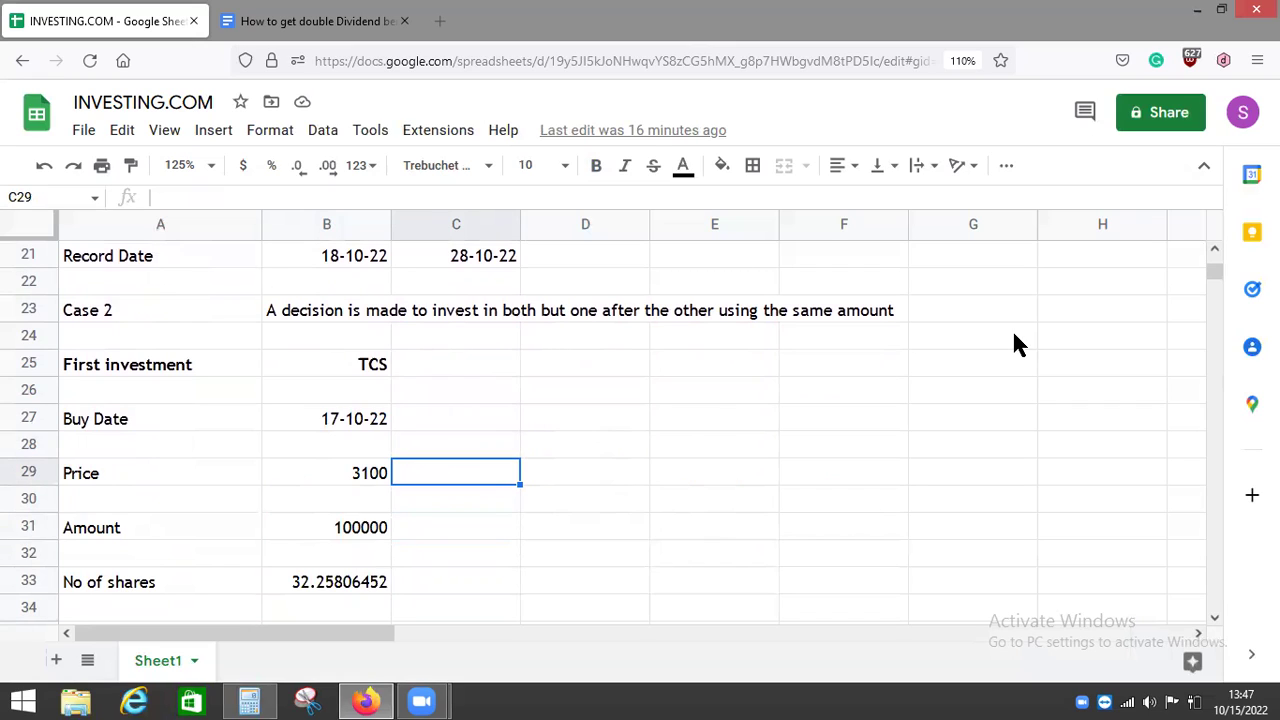
key(Down)
key(Down)
key(Down)
key(Down)
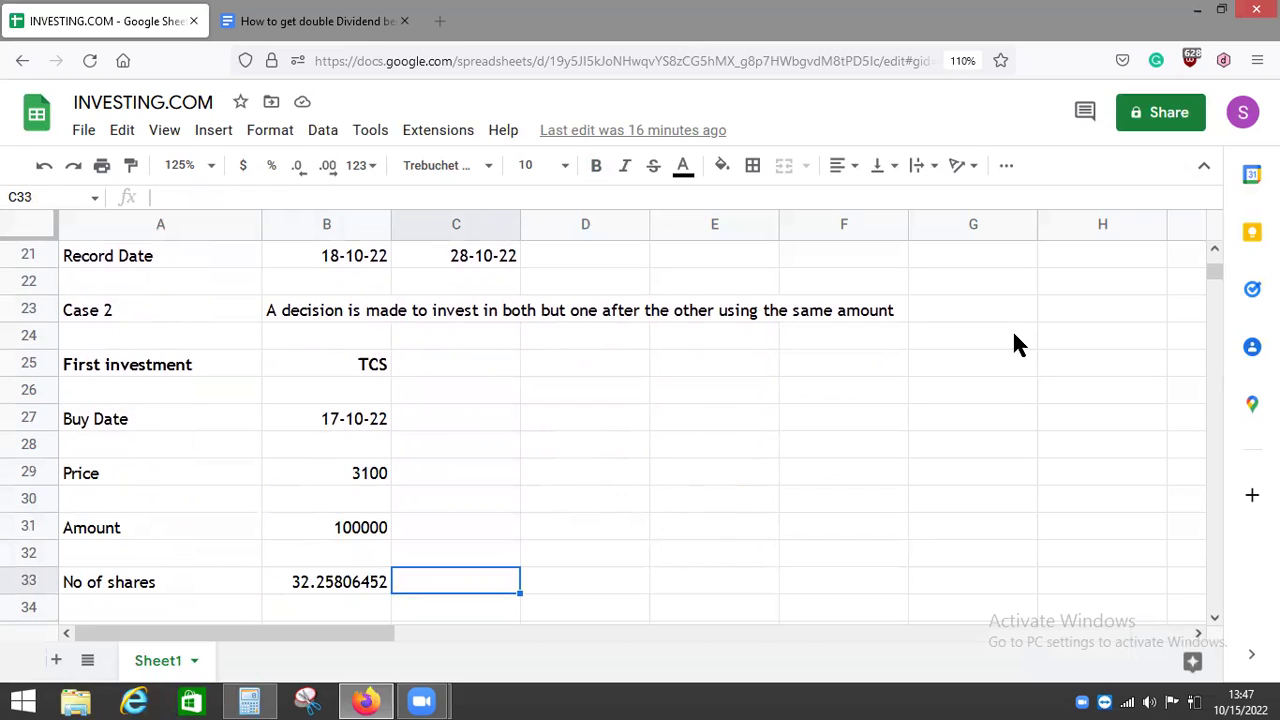
key(Down)
key(Down)
key(Down)
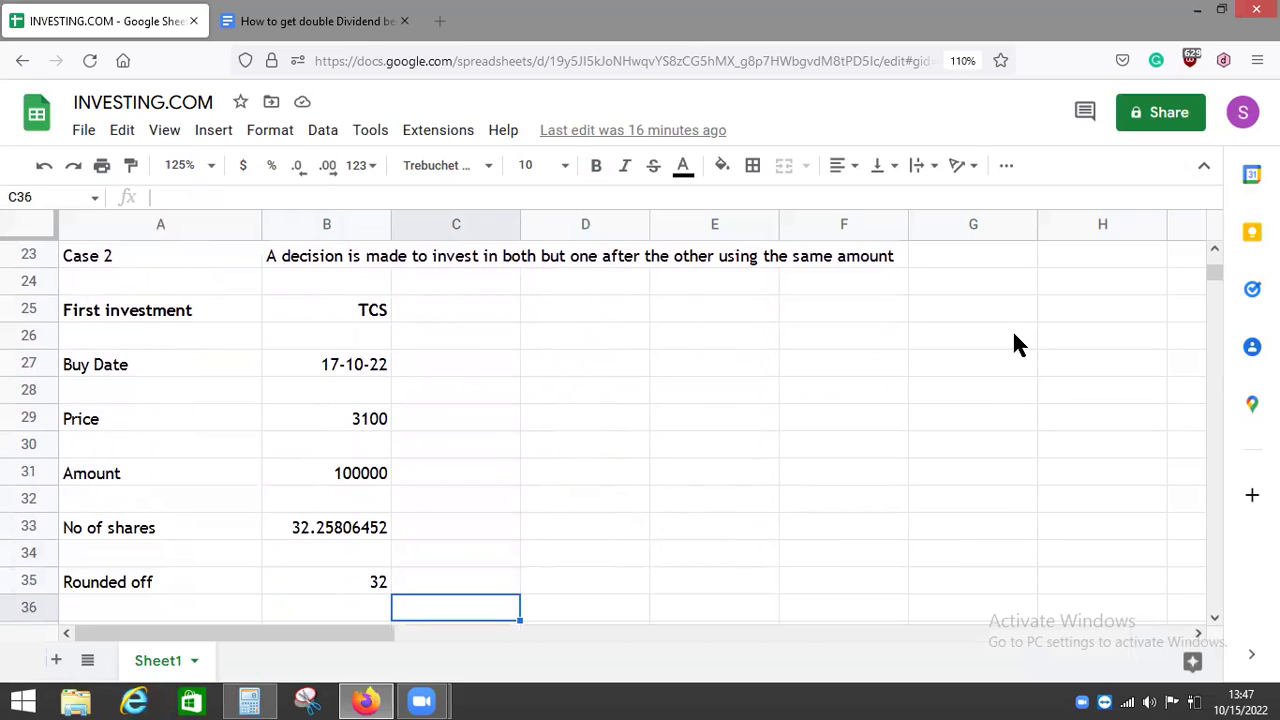
Examine the per share dividend, total dividend, ROI % and record date for the Case 2 TCS investment.
key(Down)
key(Down)
key(Down)
key(Down)
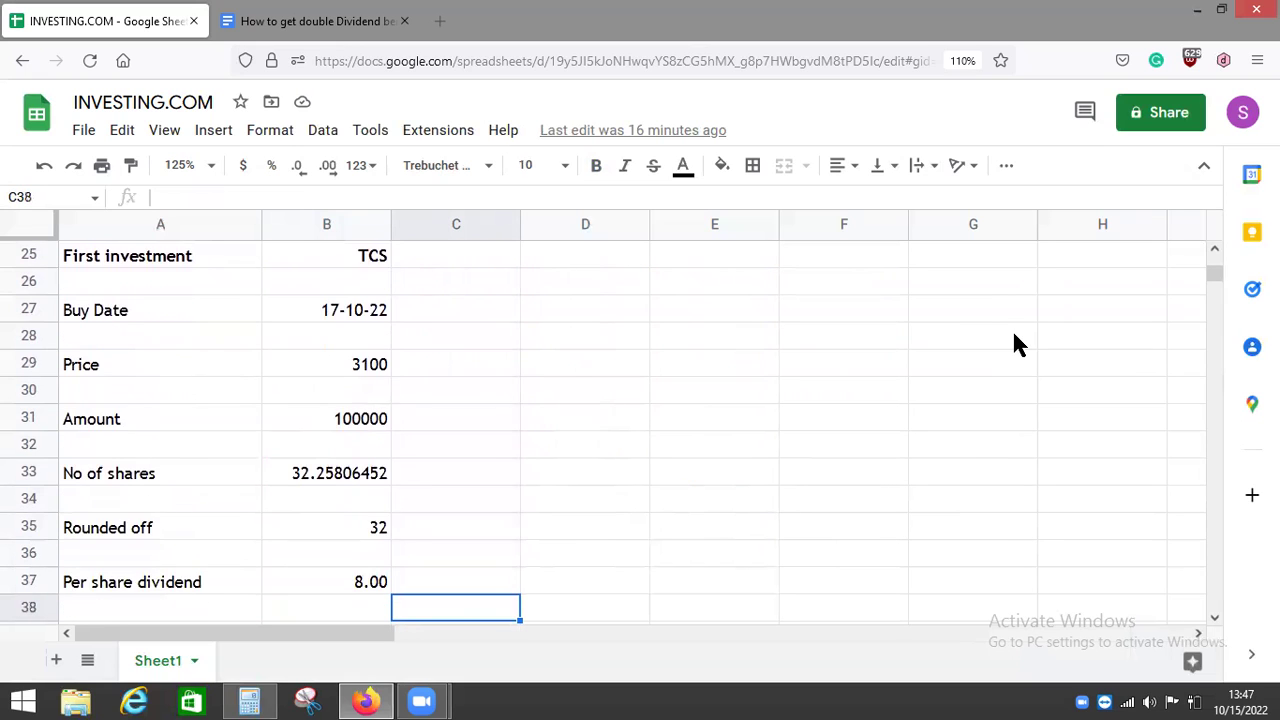
key(Down)
key(Down)
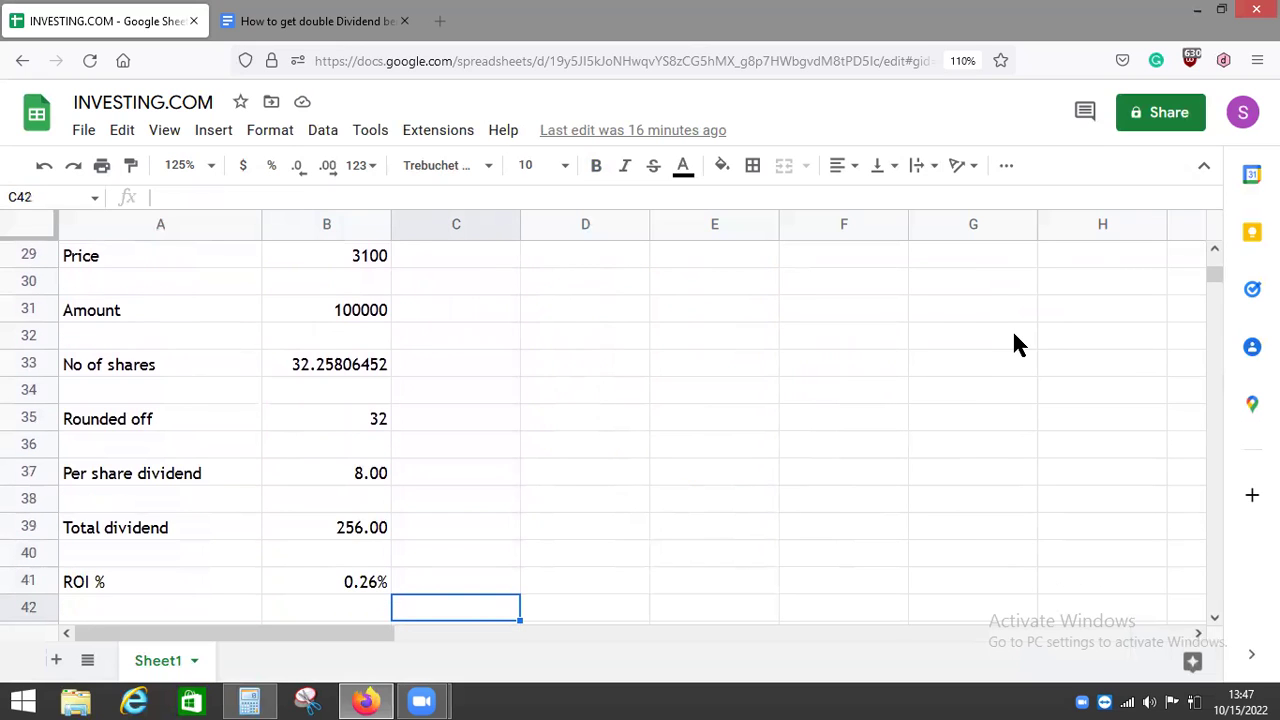
key(Down)
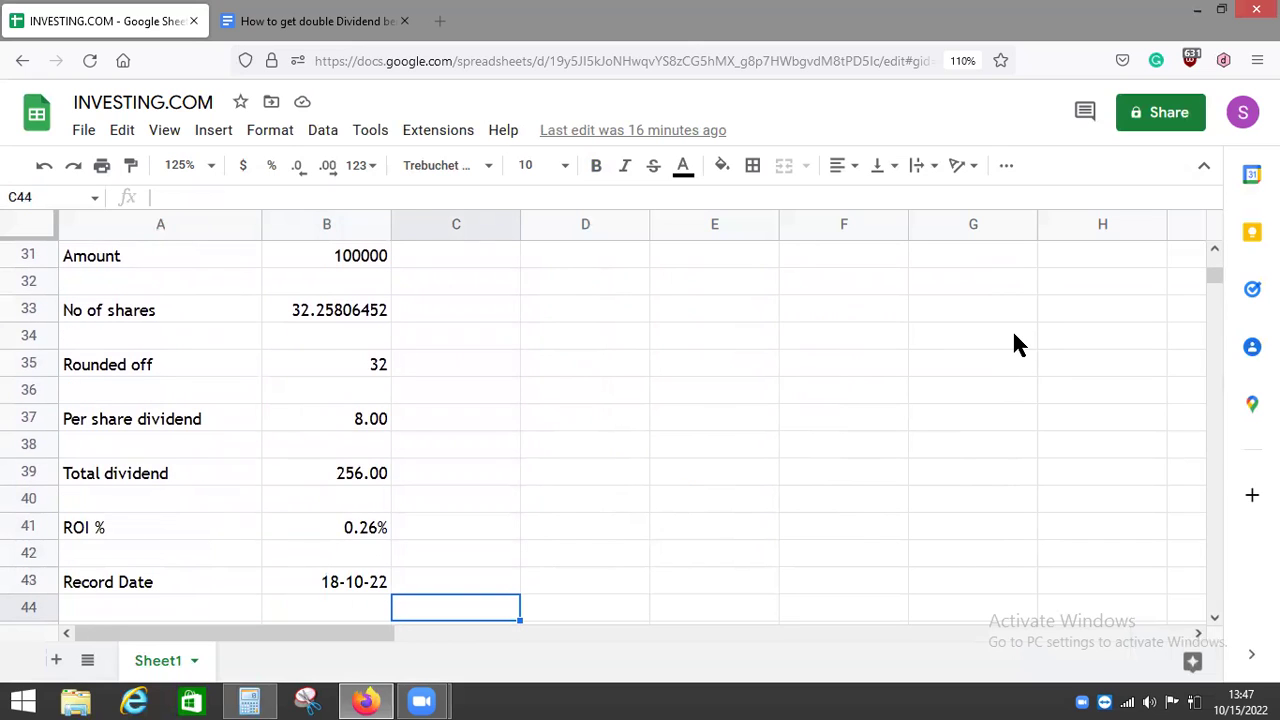
Examine the Case 2 TCS sell date, sell price, number of shares and sale proceeds.
key(Down)
key(Down)
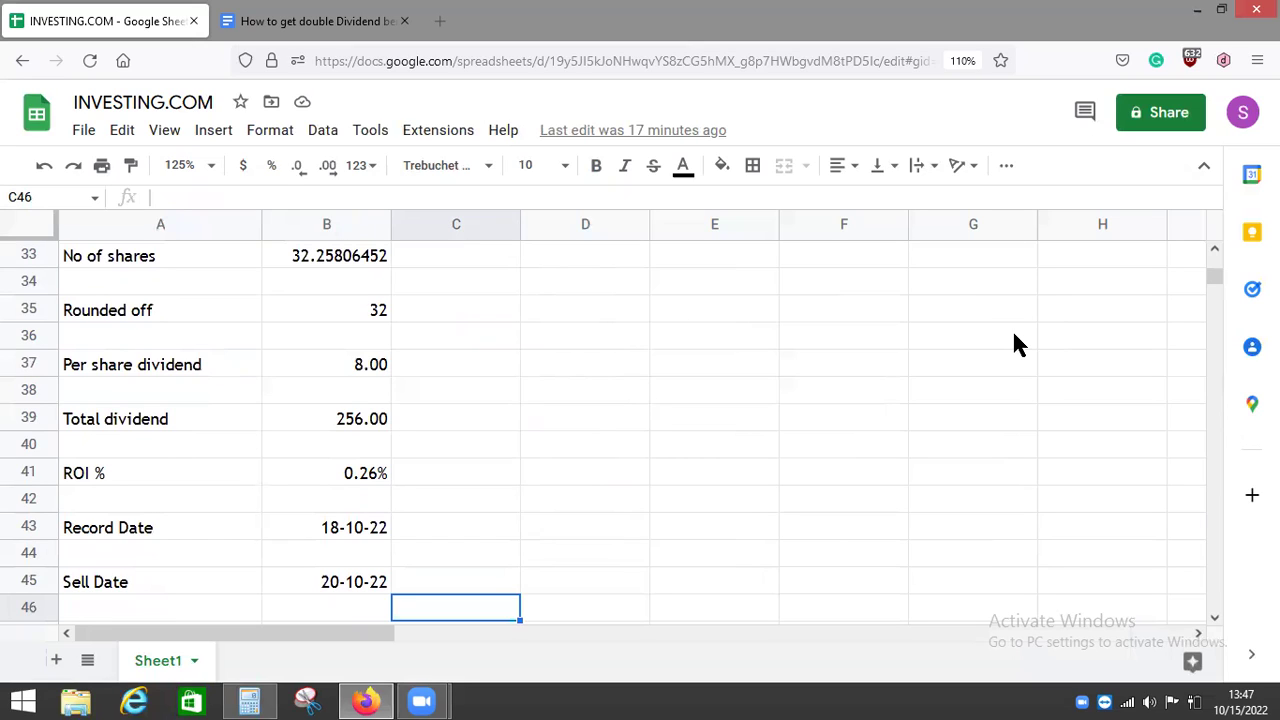
key(Down)
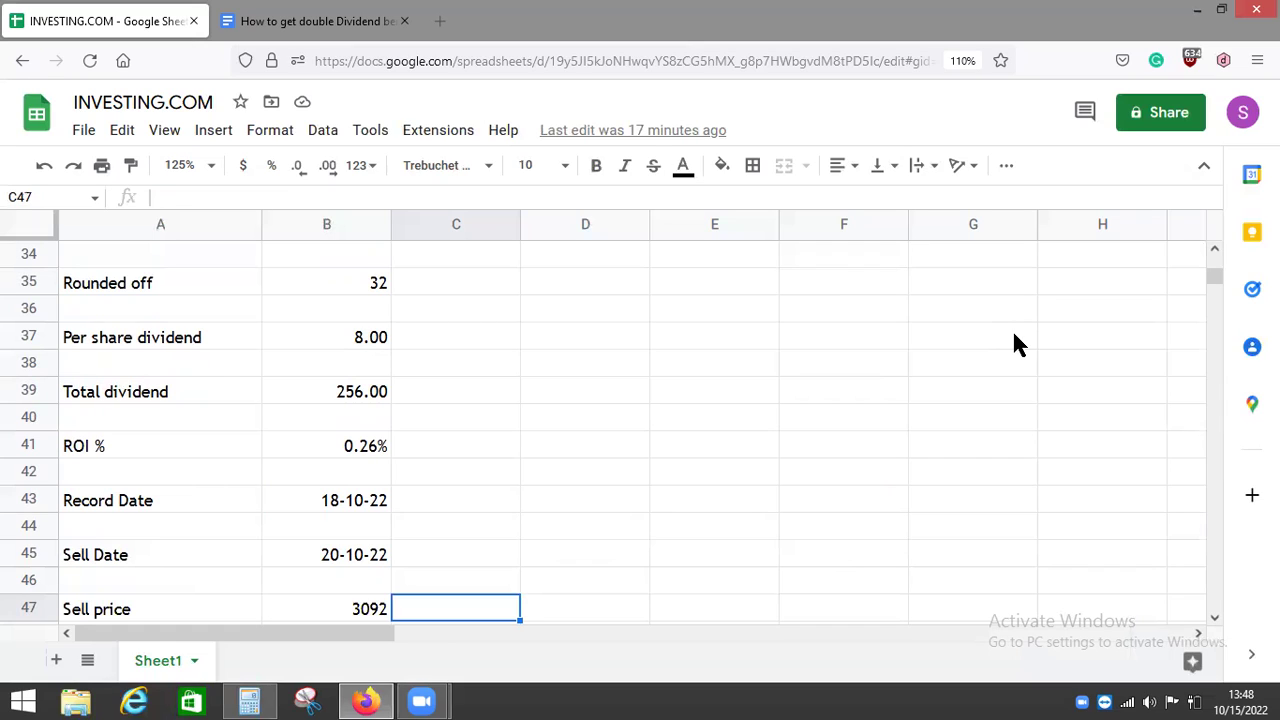
key(Down)
key(Down)
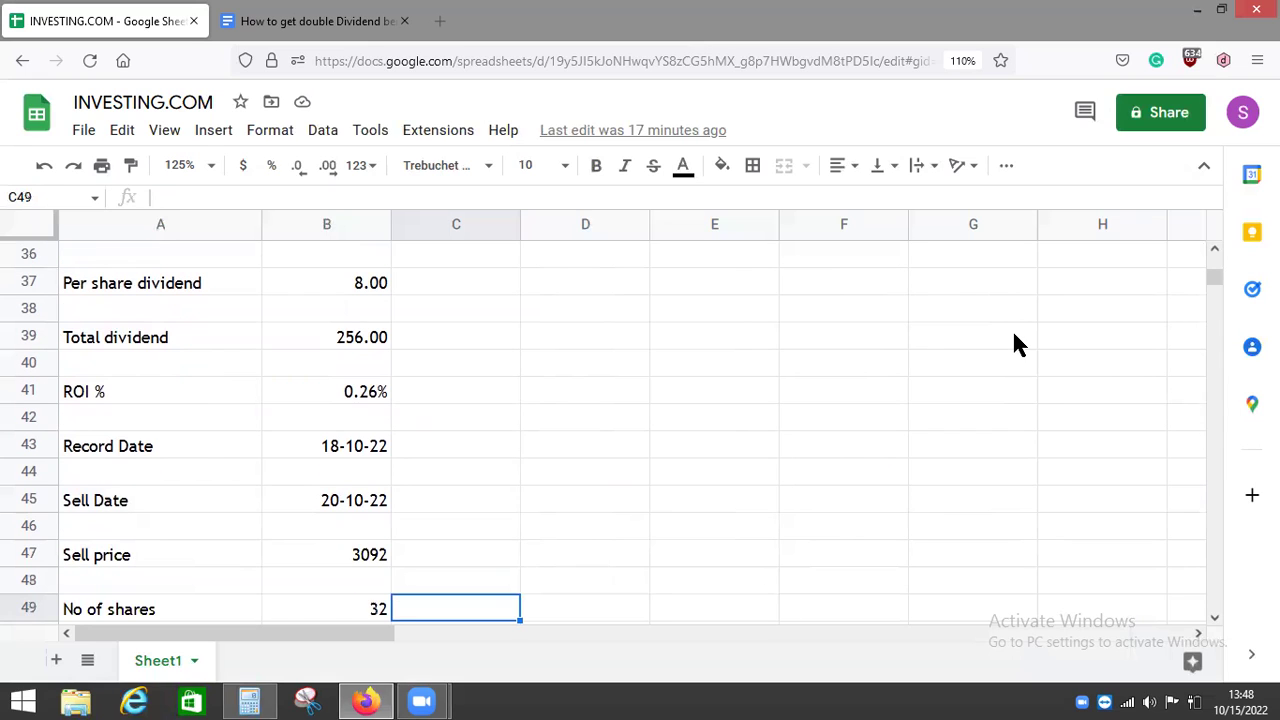
key(Down)
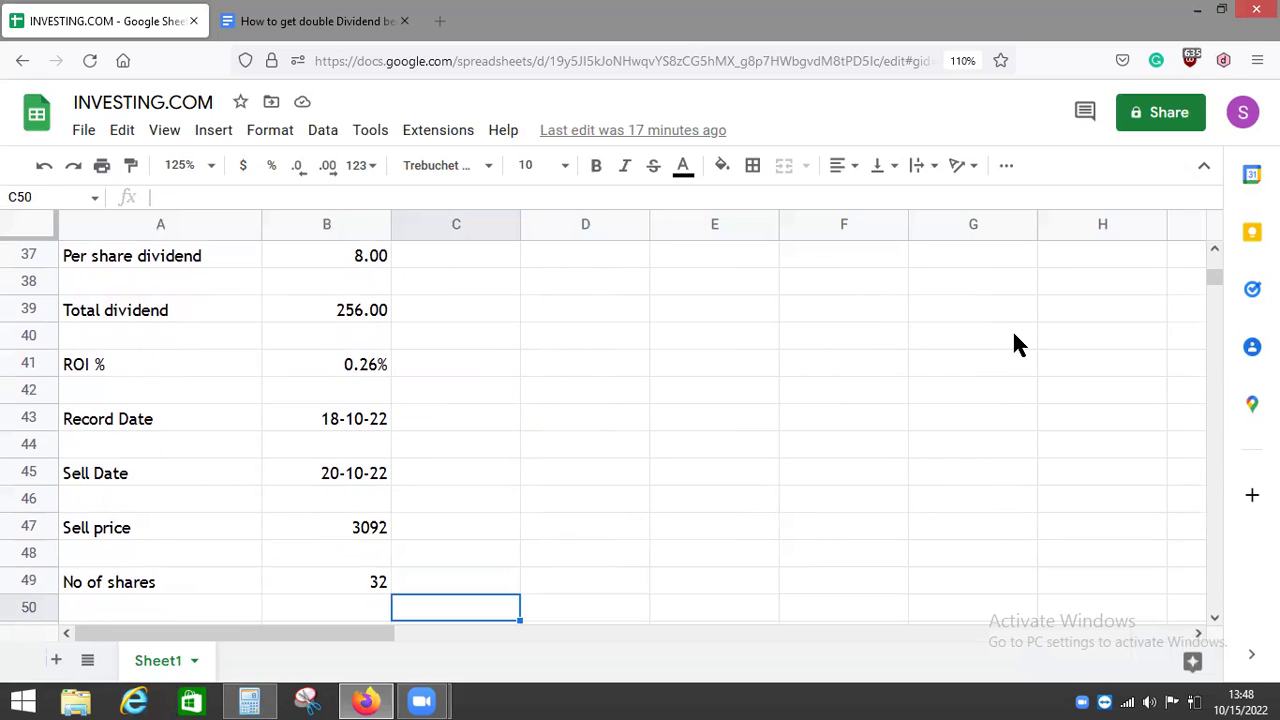
key(Down)
key(Down)
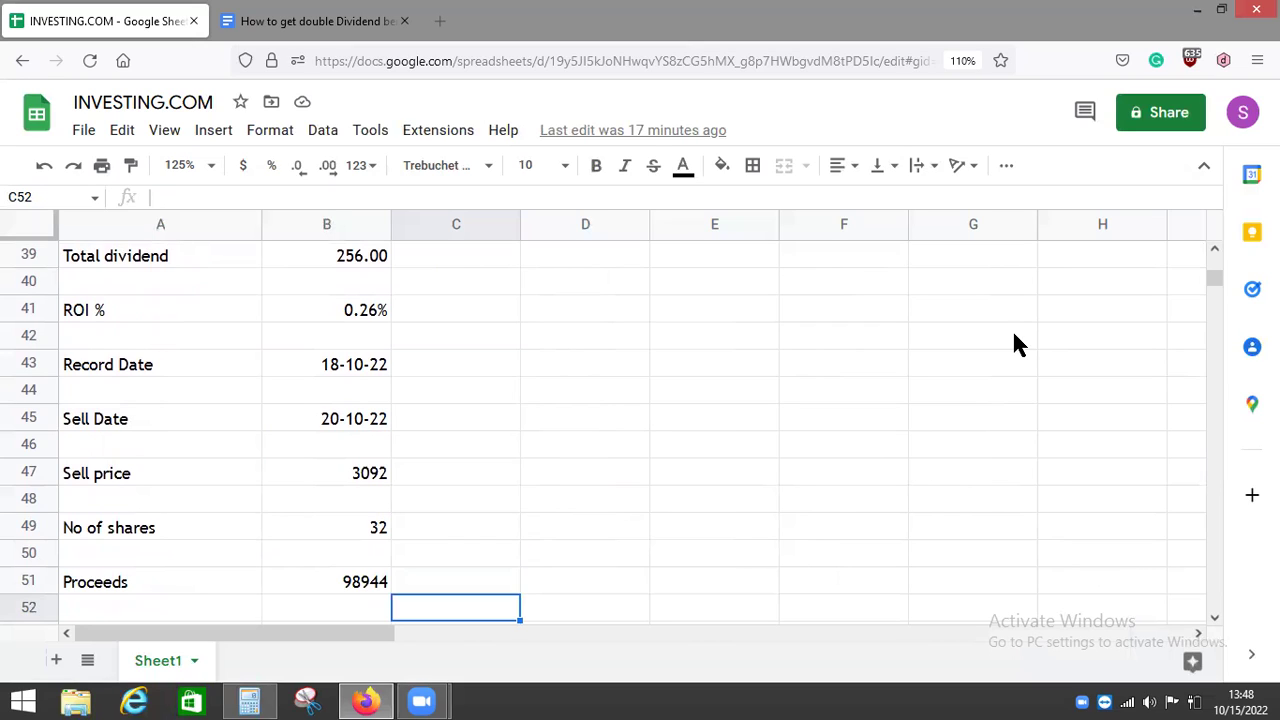
Examine the follow-up Infosys investment's buy date and likely price below the TCS proceeds.
key(Down)
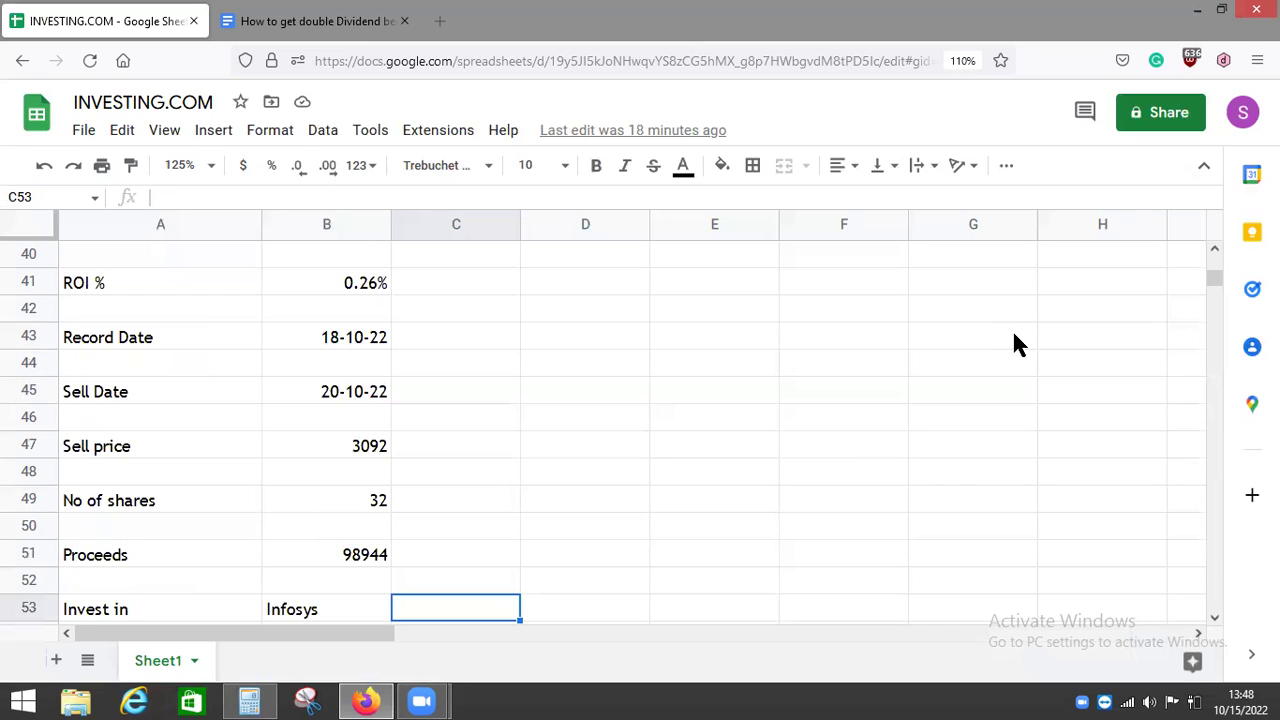
key(Down)
key(Down)
key(Down)
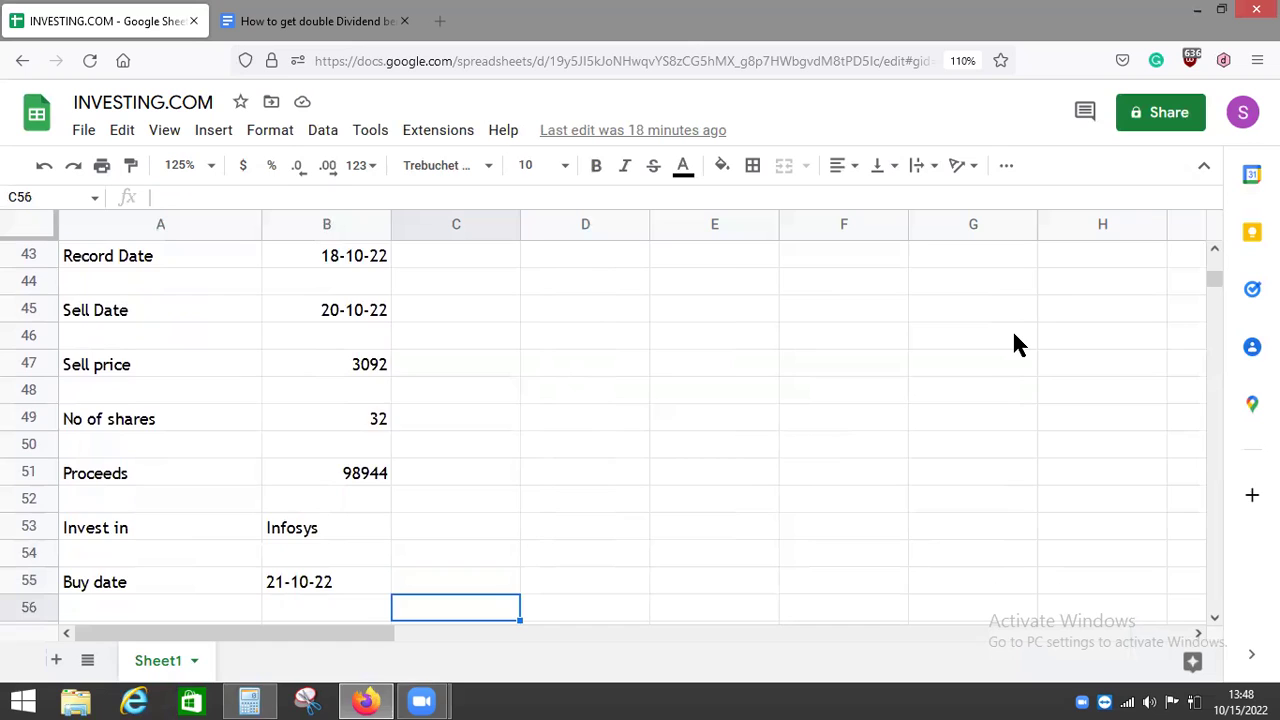
key(Down)
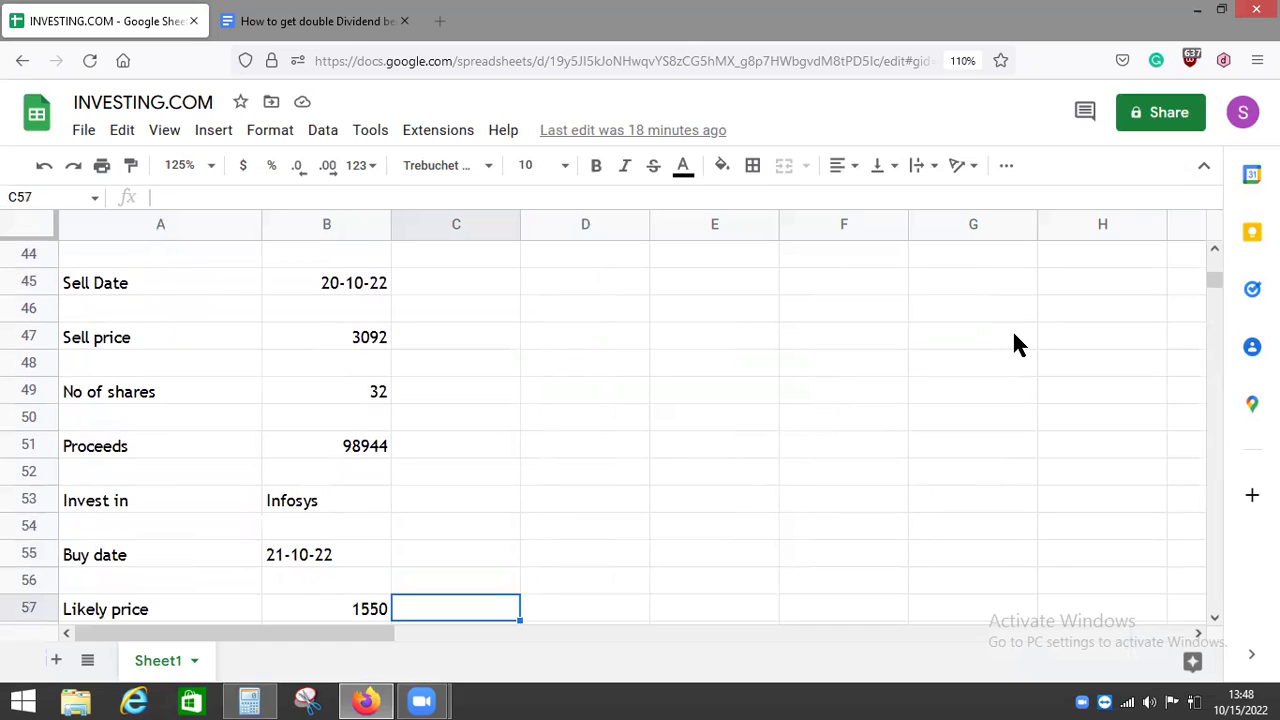
Review the investment amount, number of shares and rounded-off count for the Case 2 Infosys purchase.
key(Down)
key(Down)
key(Down)
key(Down)
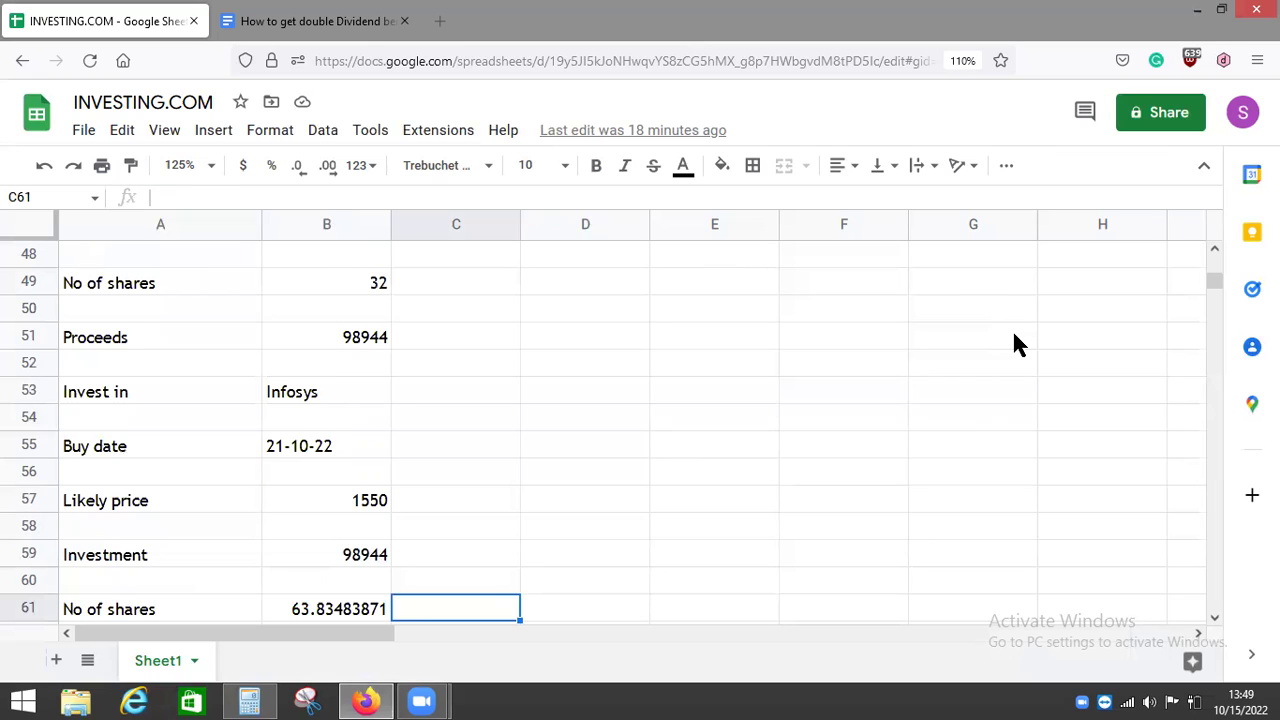
key(Down)
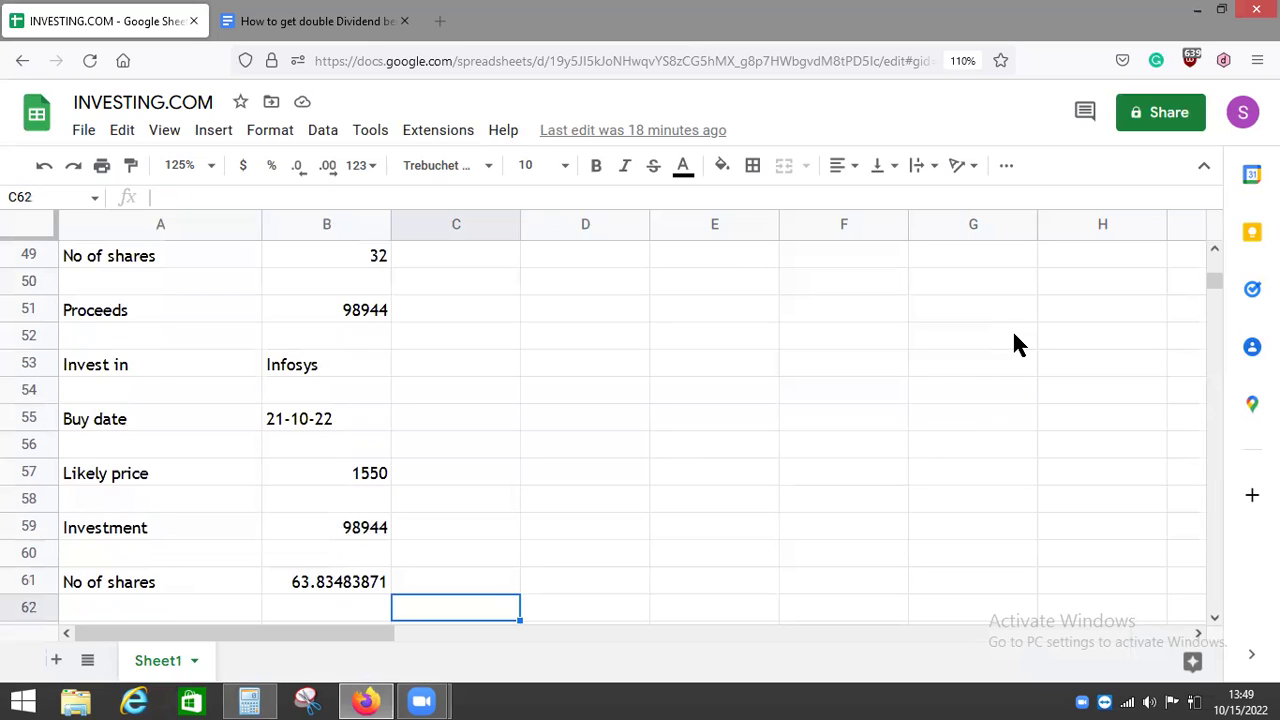
key(Down)
key(Down)
Examine the per share dividend, total dividend, ROI % and record date for the Case 2 Infosys investment.
key(Down)
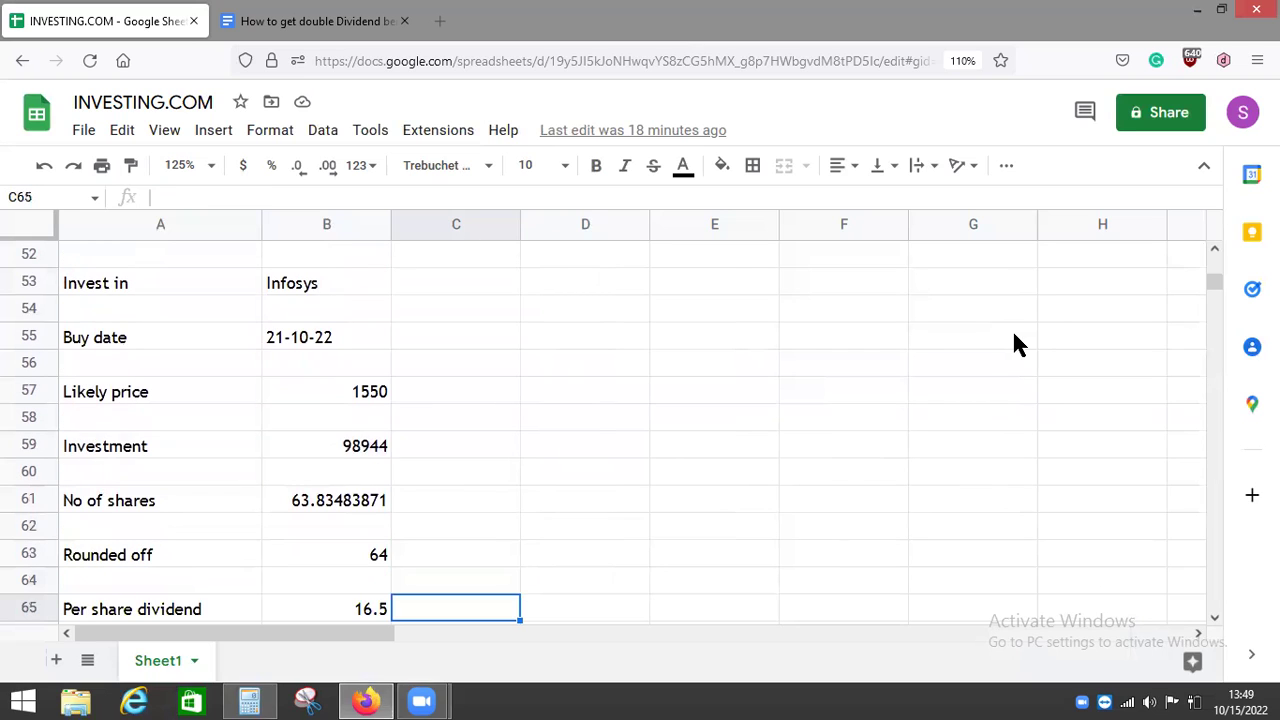
key(Down)
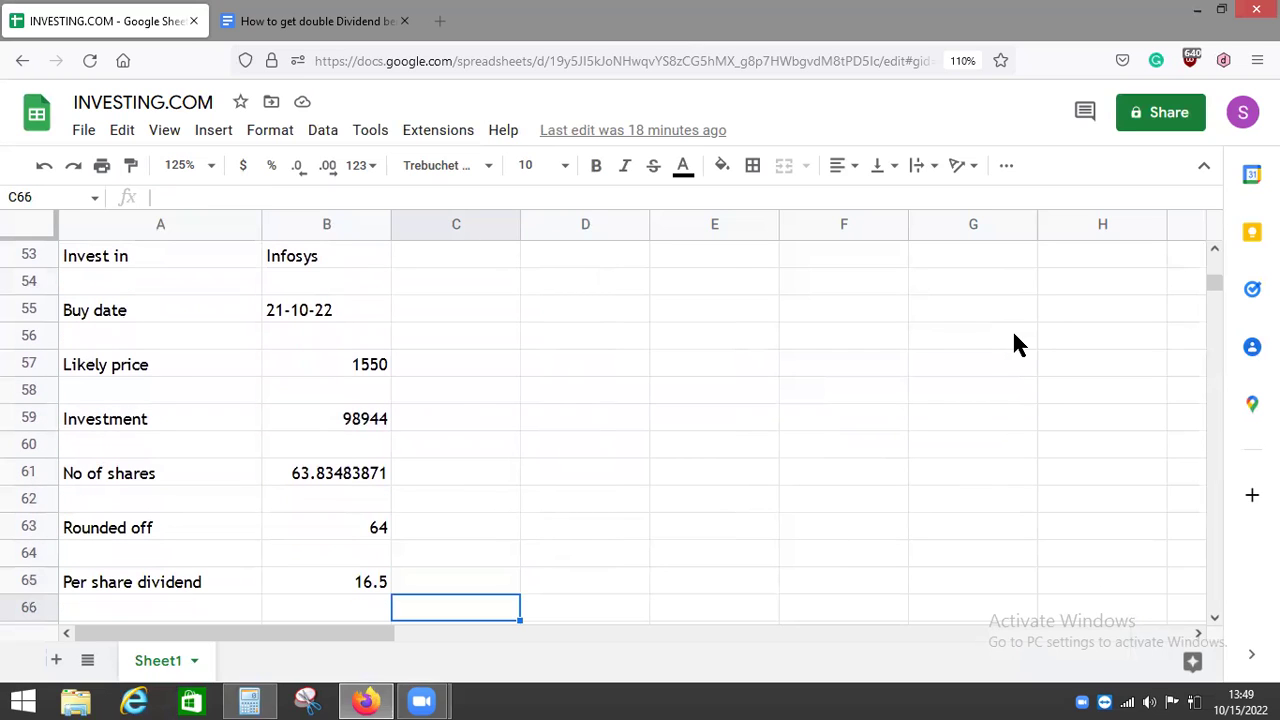
key(Down)
key(Down)
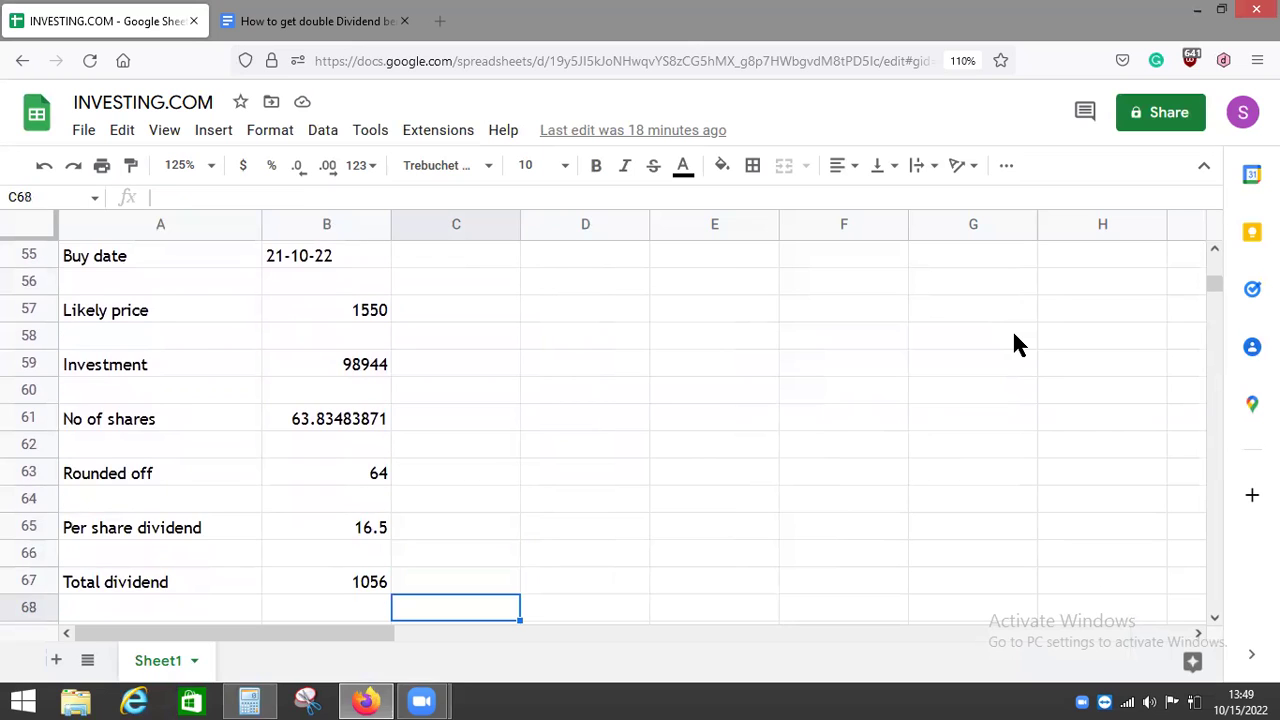
key(Down)
key(Down)
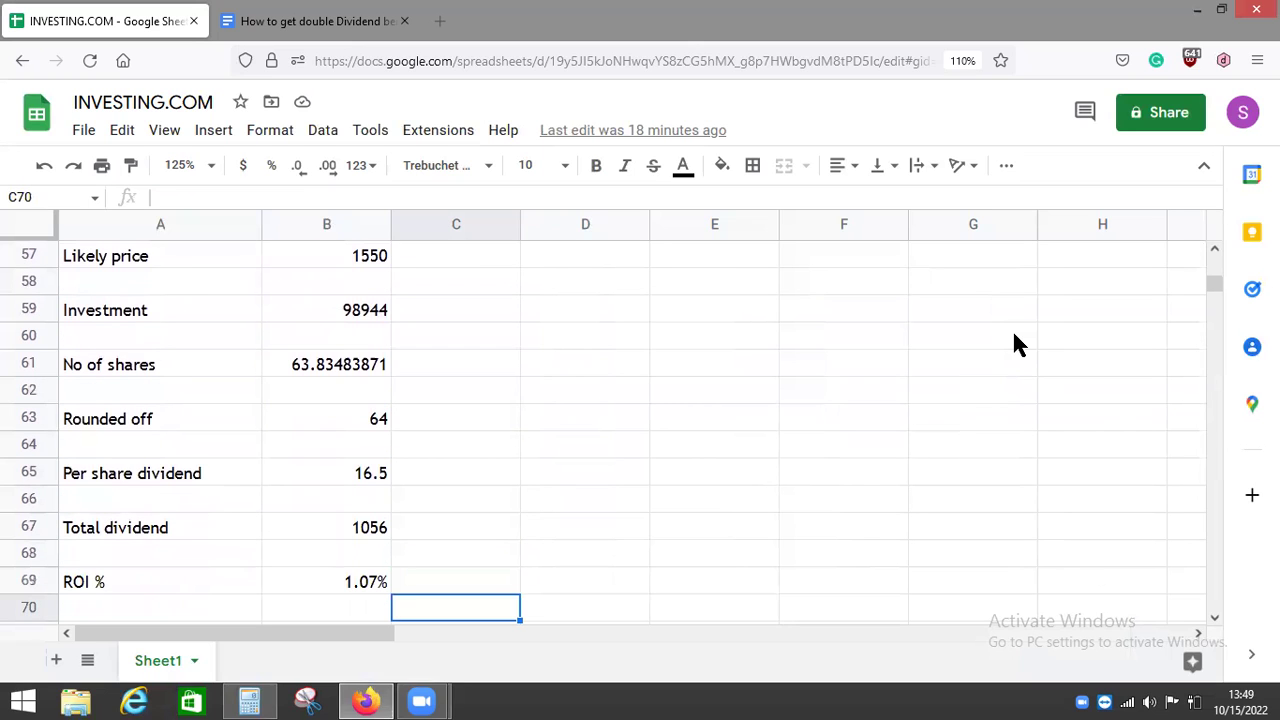
key(Down)
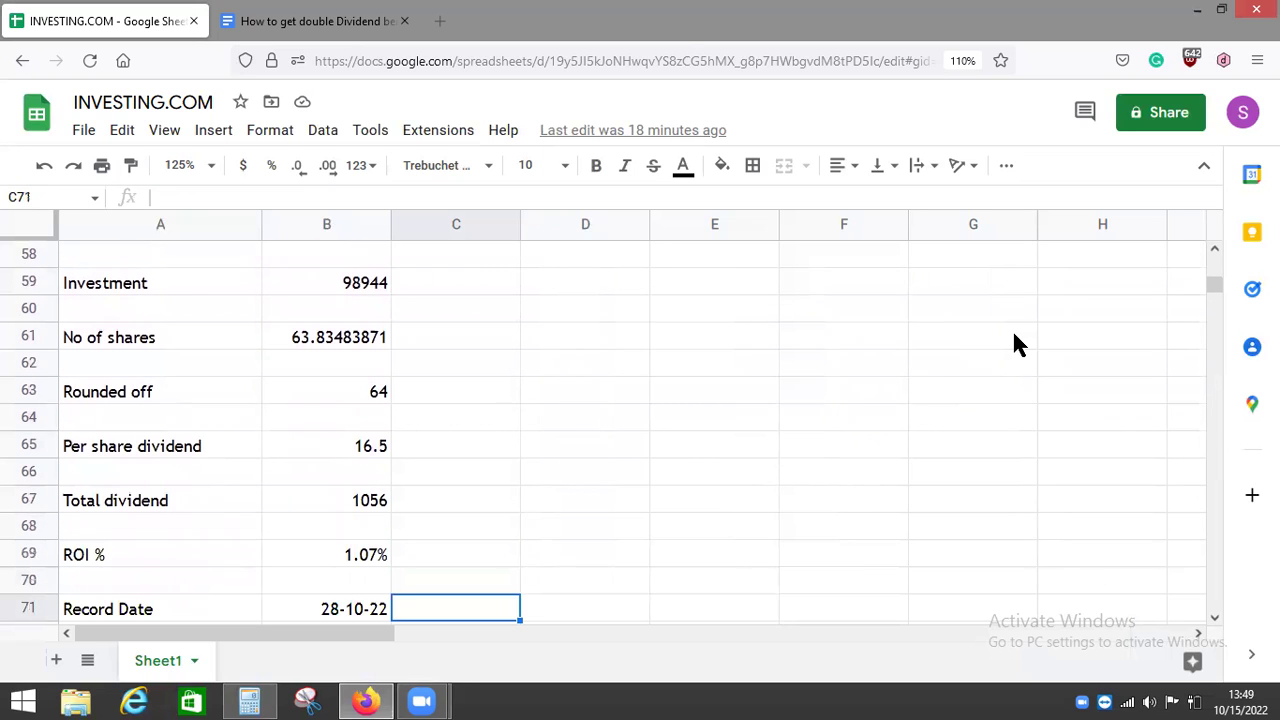
Review the combined TCS+Infosys dividend, the total investment and the overall ROI % for Case 2.
key(Down)
key(Down)
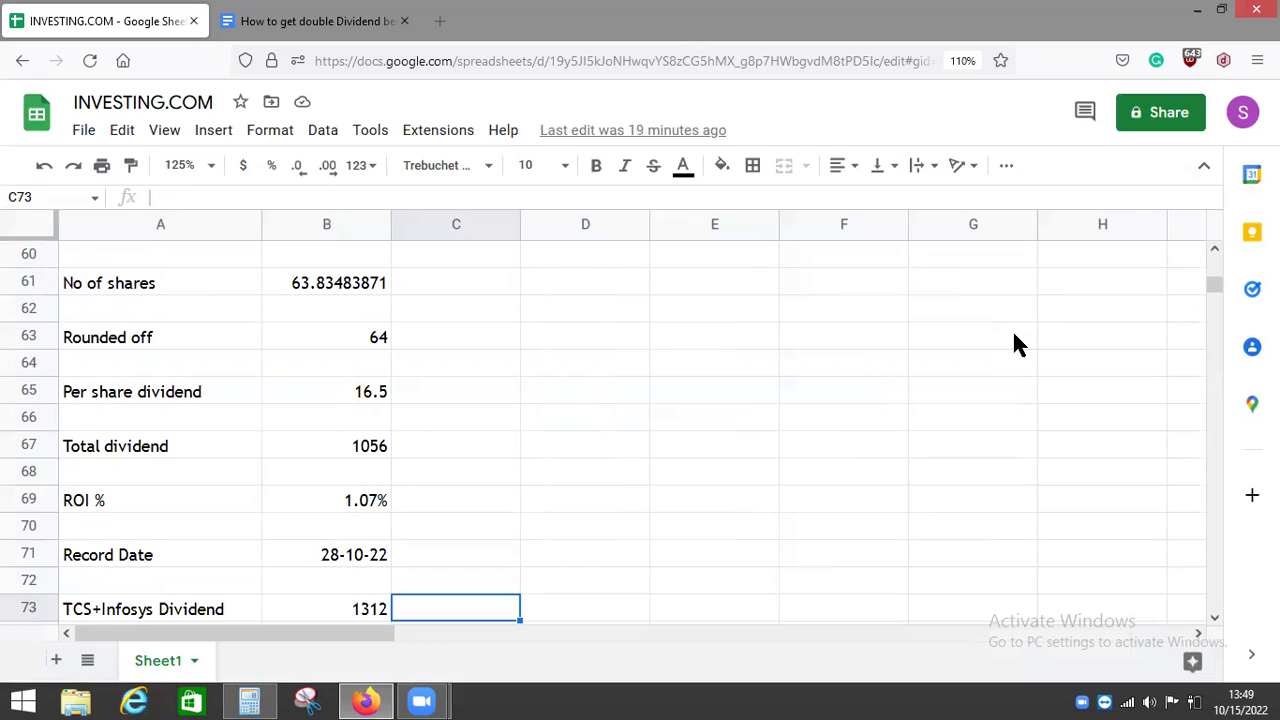
key(Down)
key(Down)
key(Down)
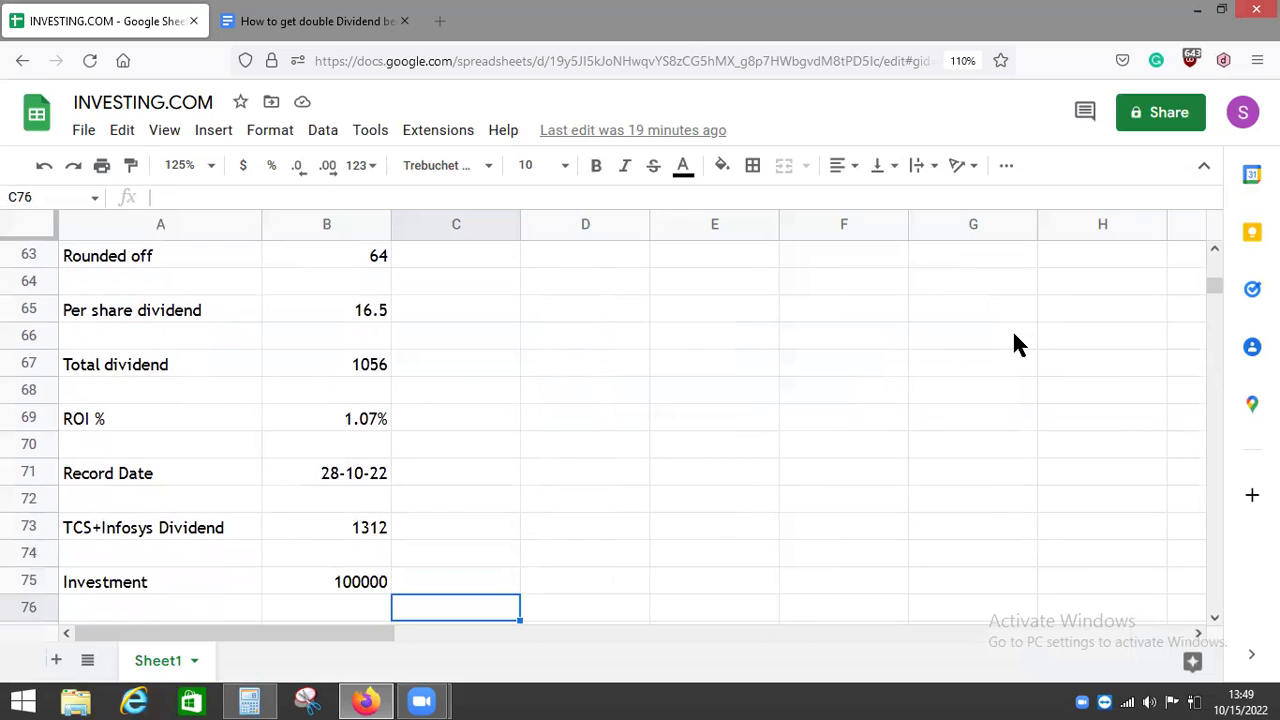
key(Down)
key(Down)
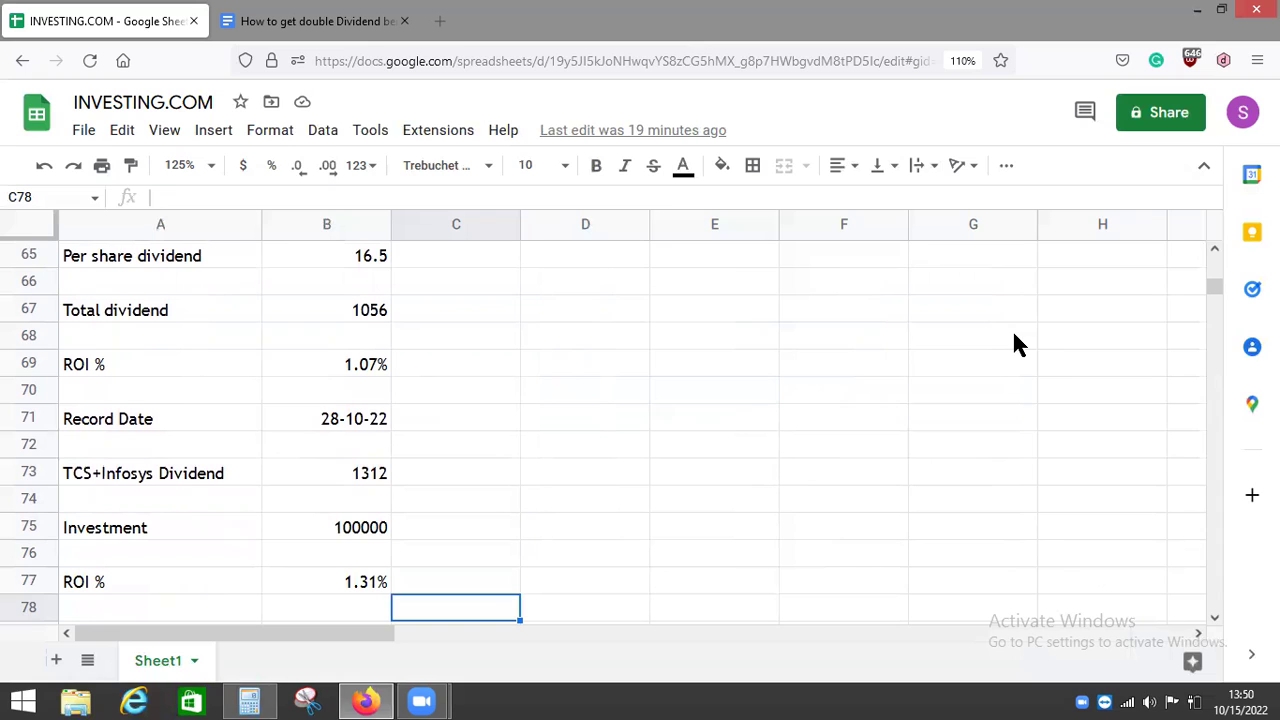
Read the trader's alternative of a long TCS future with a protected put, including its investment, lot size, lots and shares.
key(Down)
key(Down)
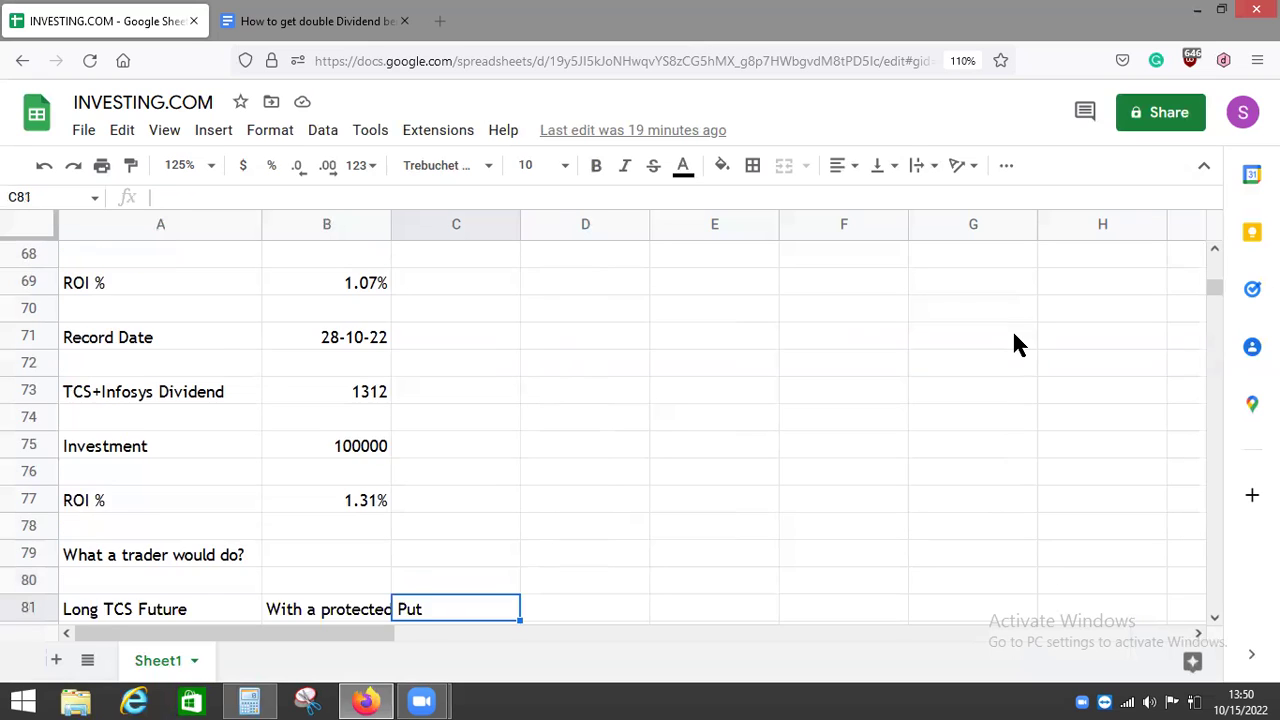
key(Return)
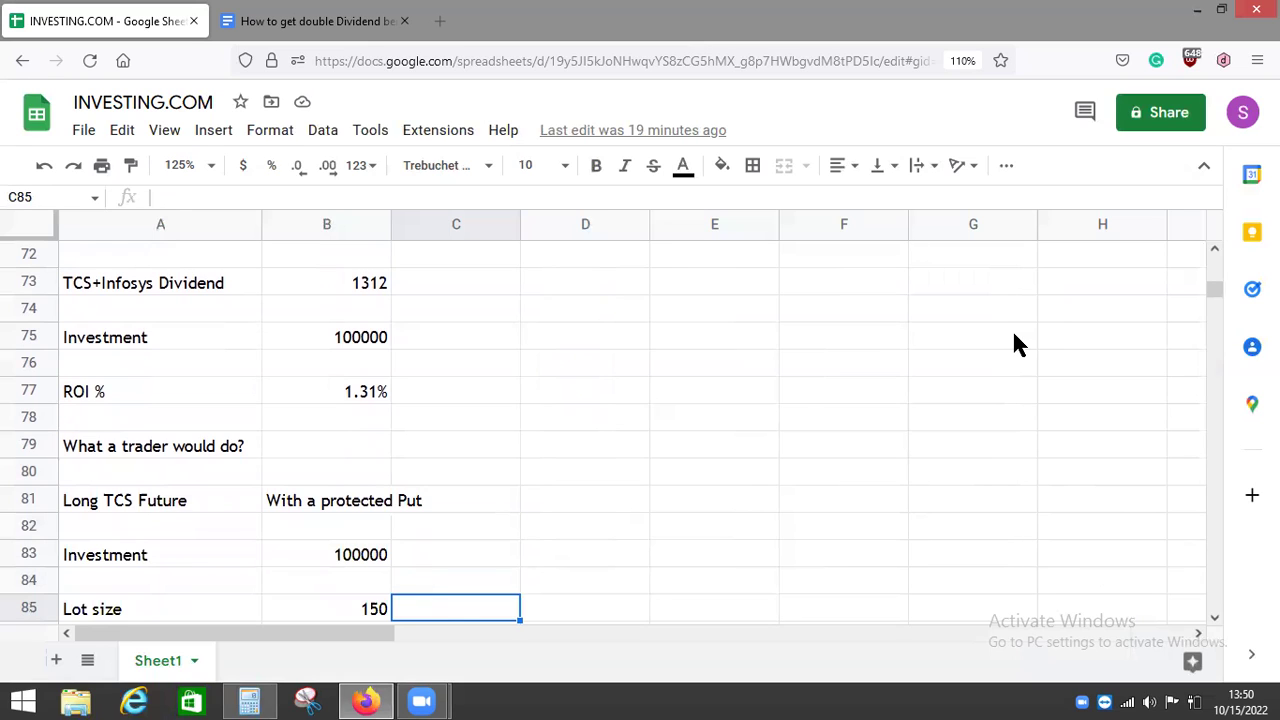
key(Down)
key(Down)
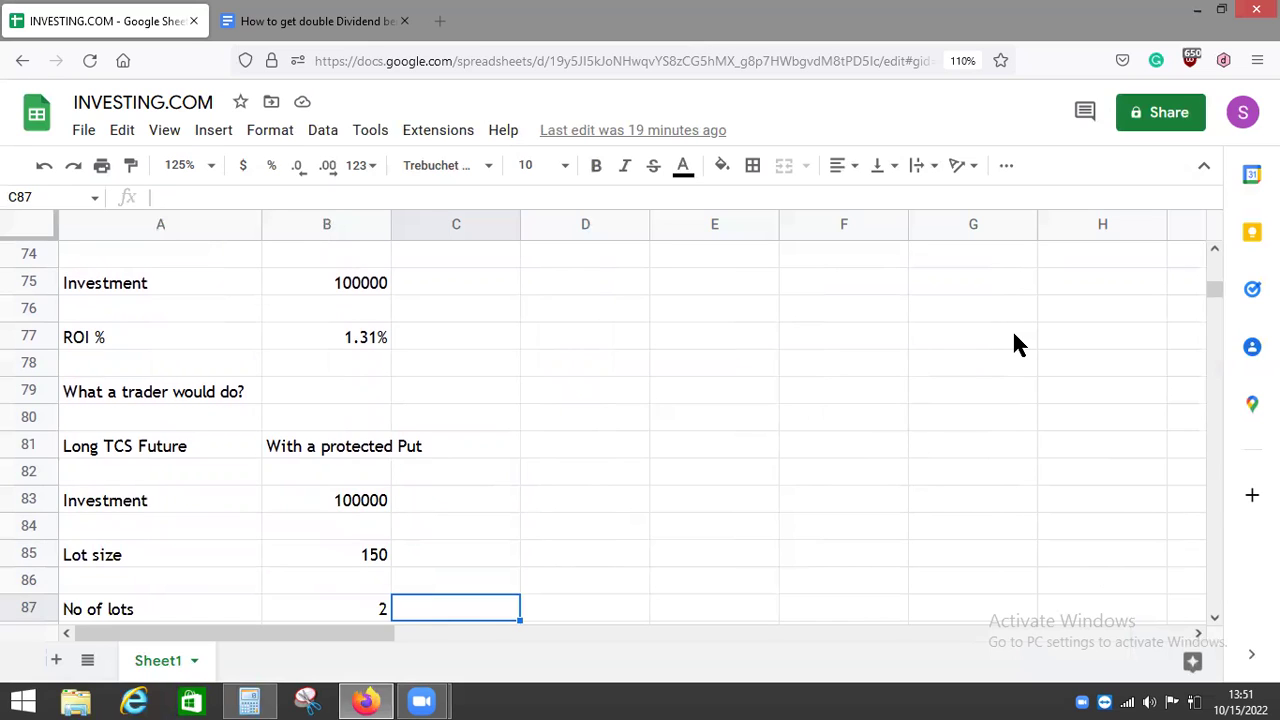
key(Down)
key(Down)
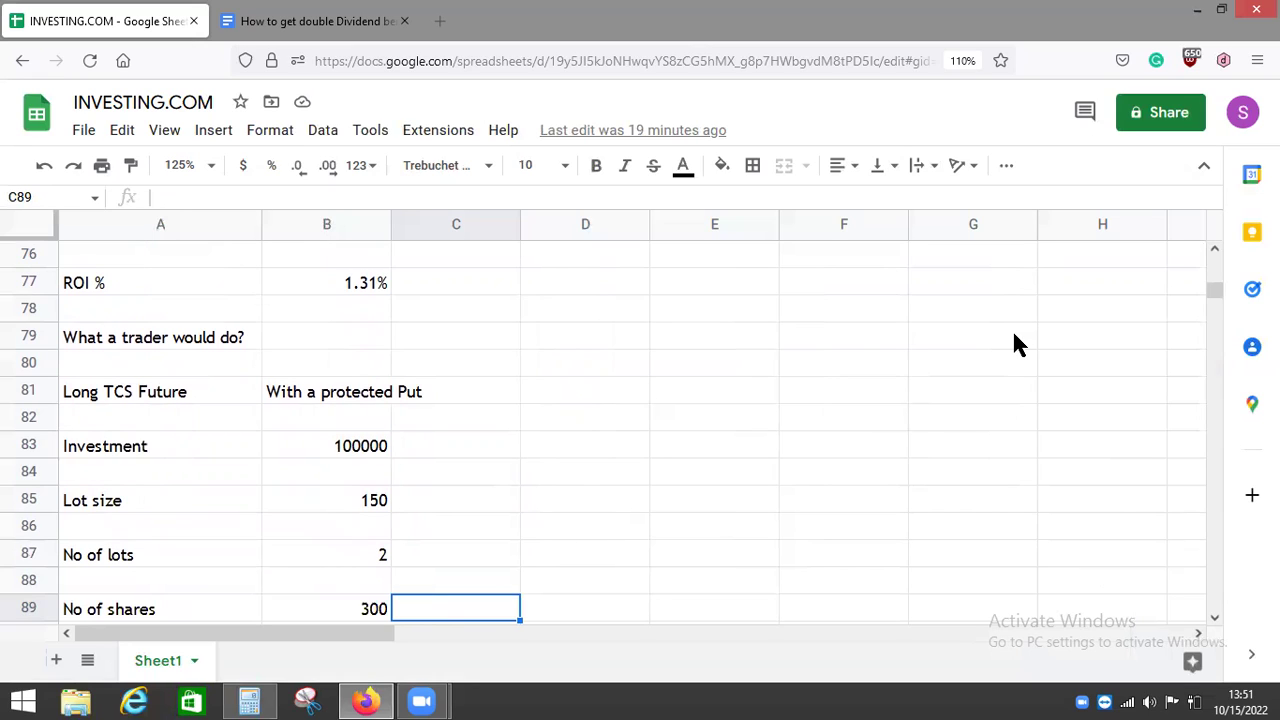
Examine the trader scenario's max dividend, net movement needed and points inclusive of brokerage.
key(Down)
key(Down)
key(Down)
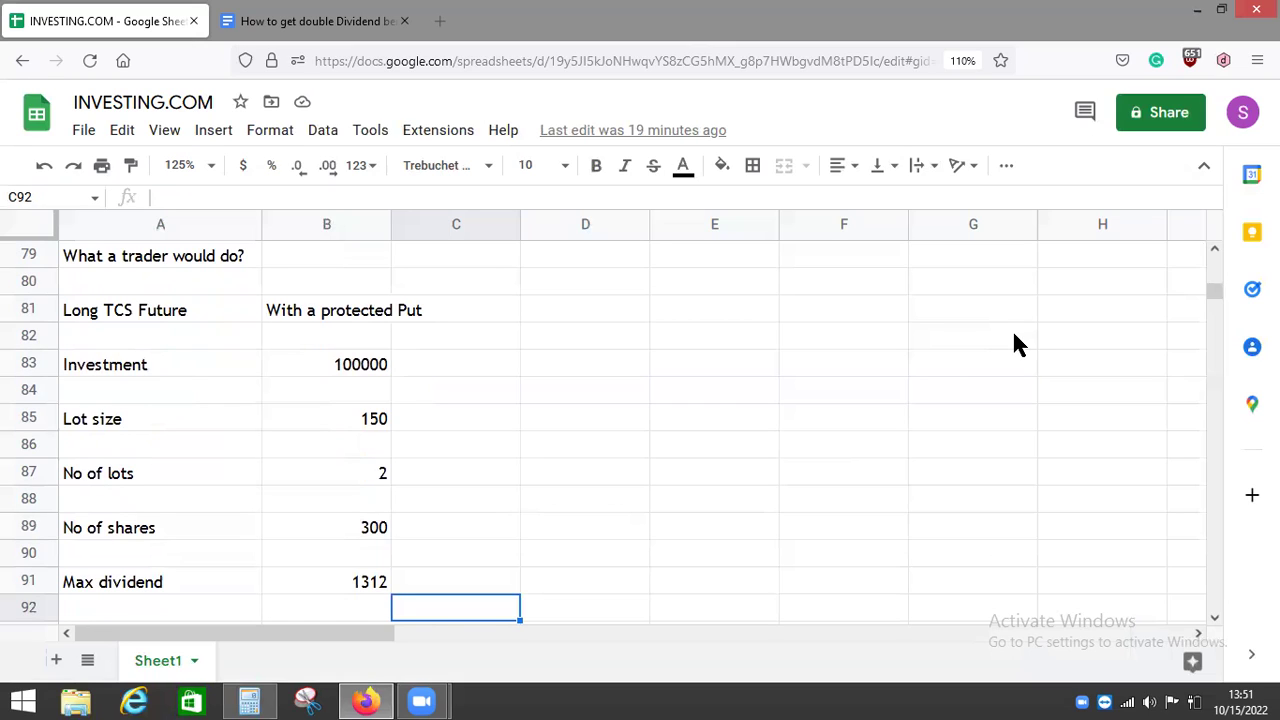
key(Down)
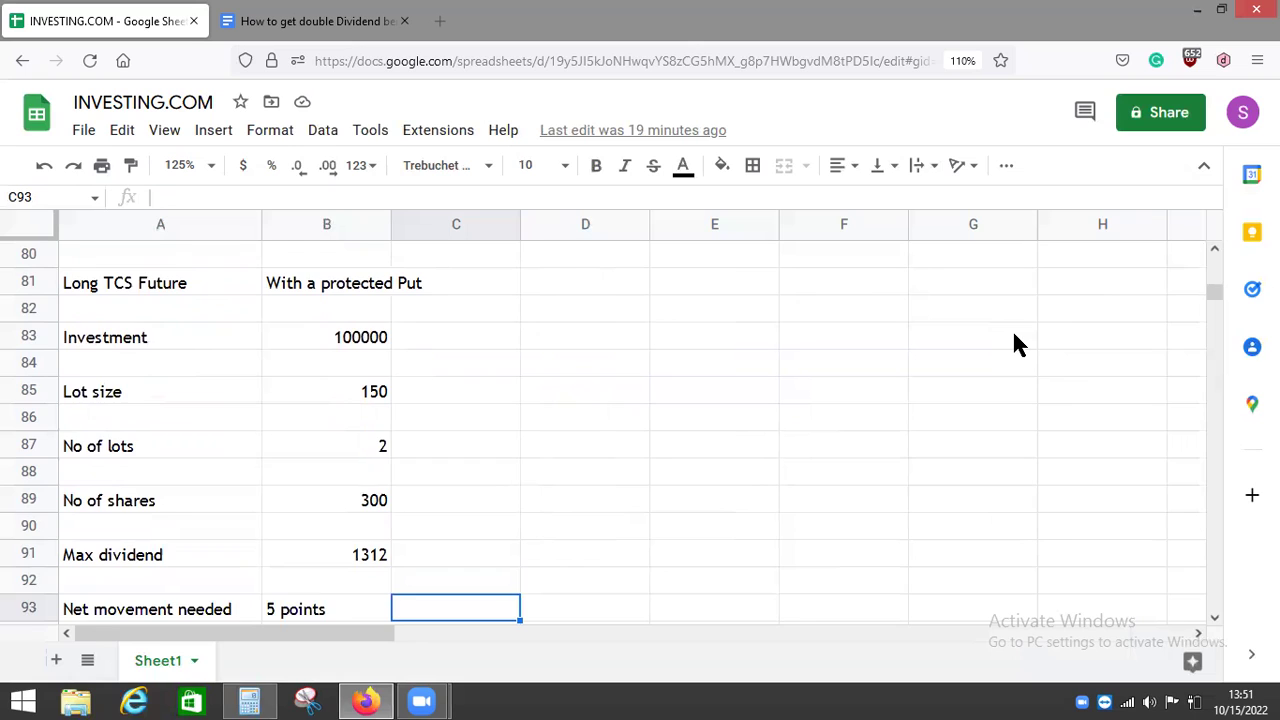
key(Down)
key(Down)
key(Down)
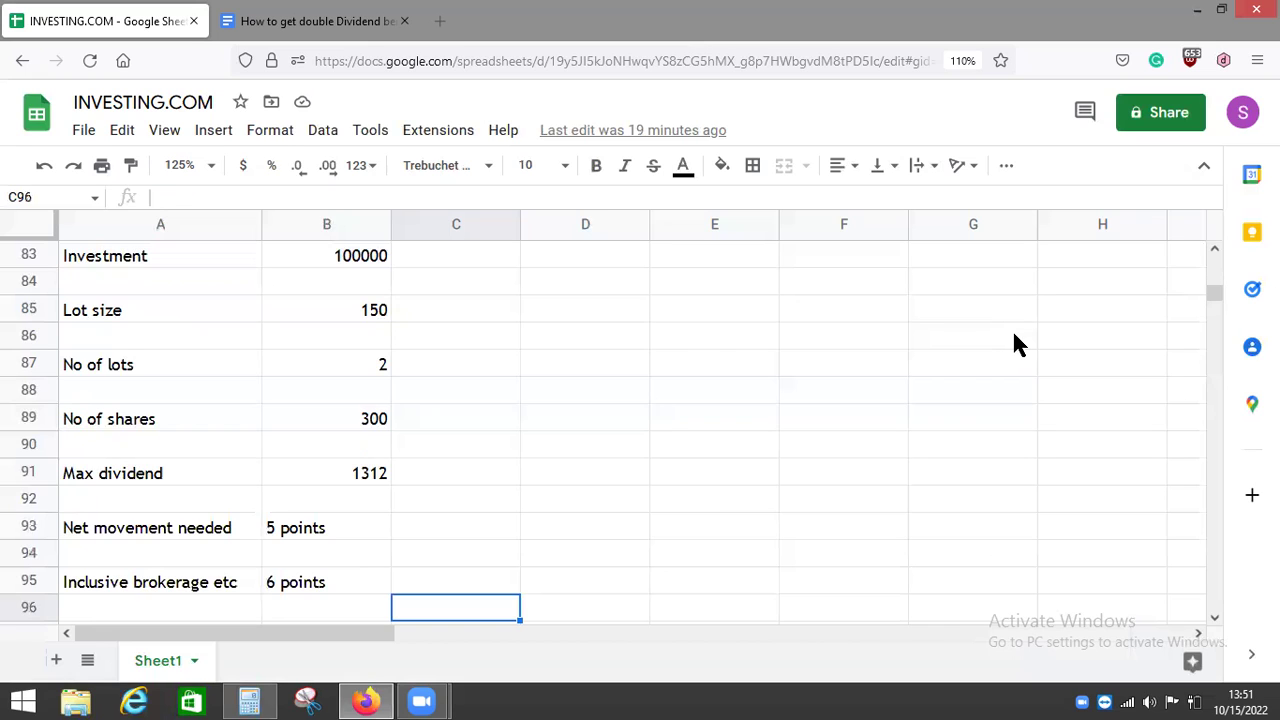
Review the trader scenario's gain and ROI %, and read the closing remark about achieving it intraday.
key(Down)
key(Down)
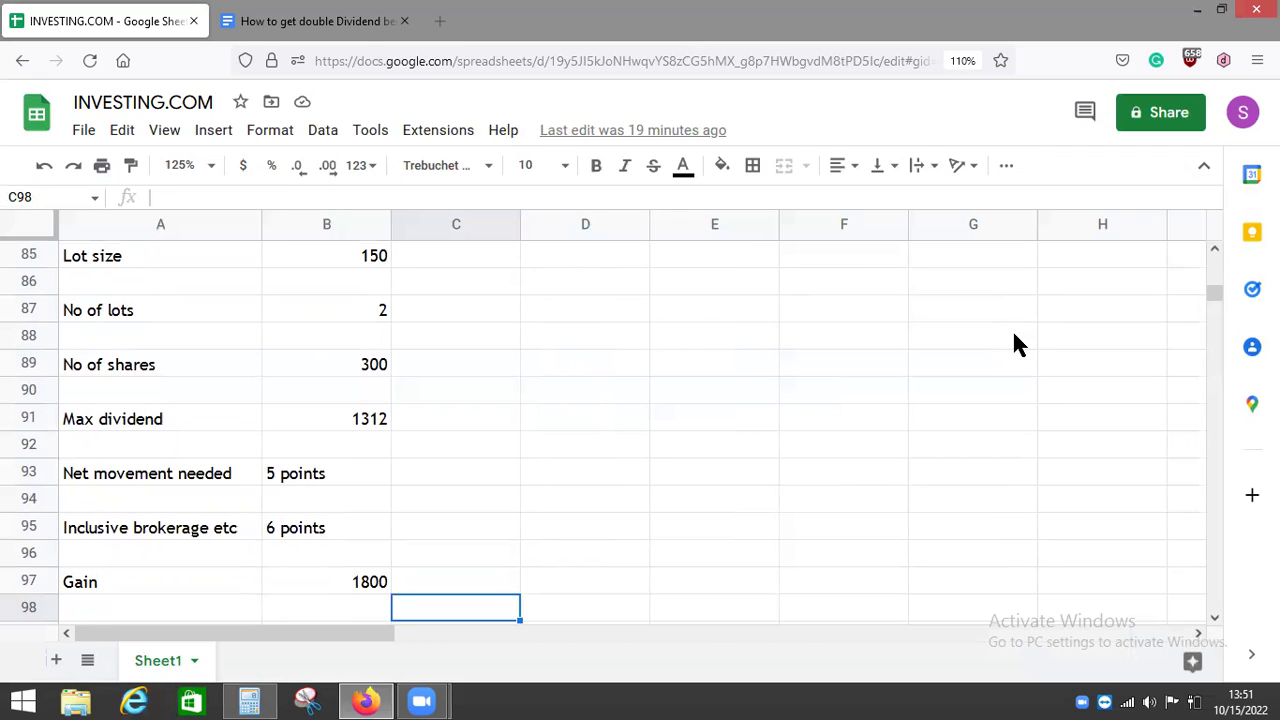
key(Down)
key(Down)
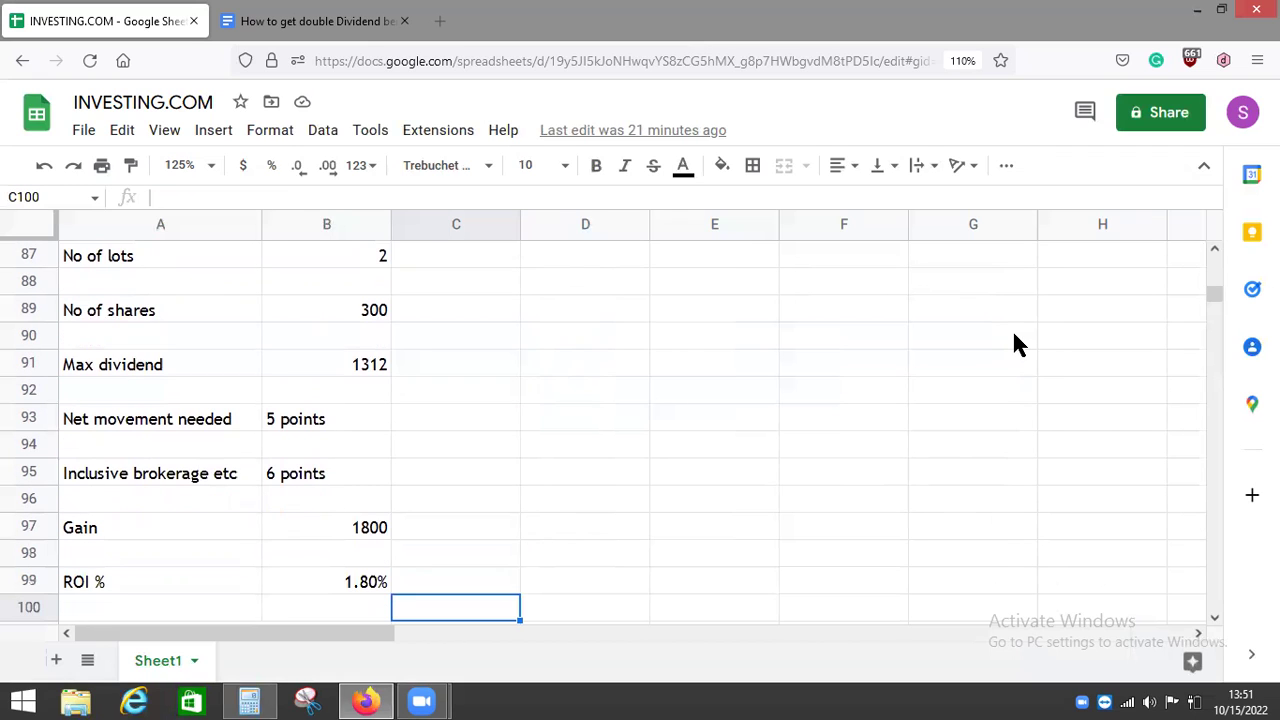
key(Down)
key(Down)
key(Down)
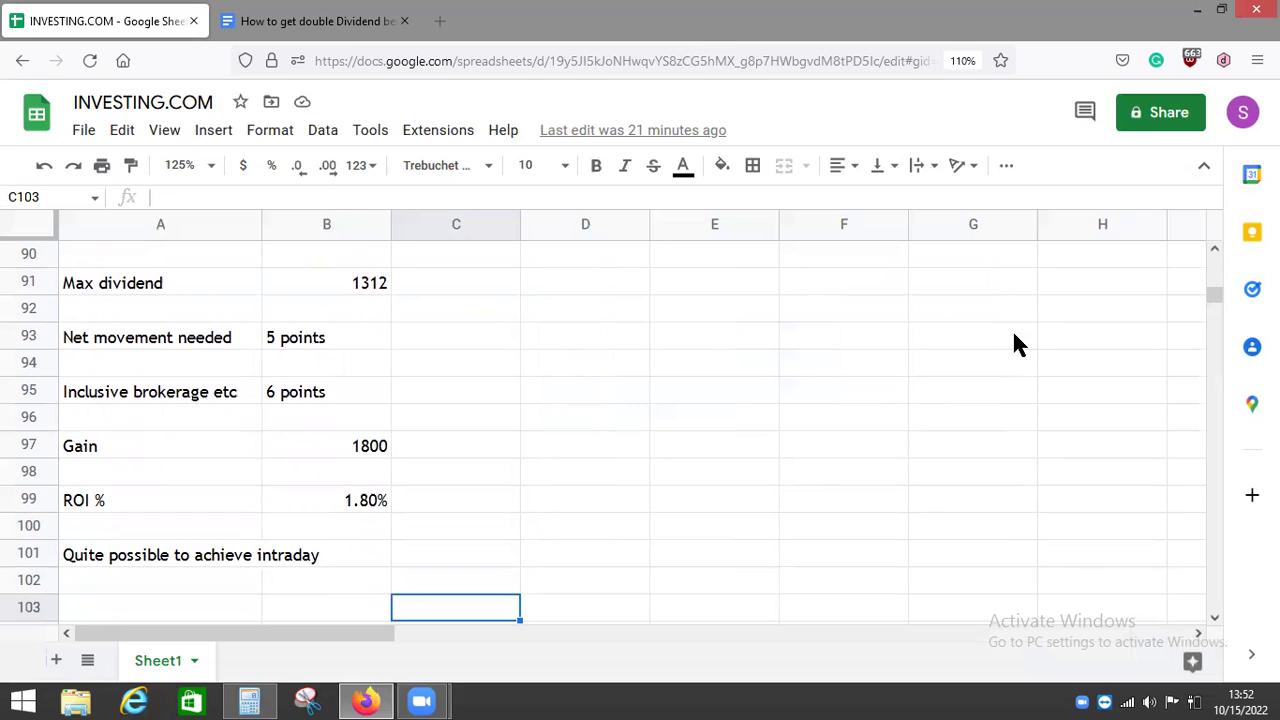
Return to the Case 1 comparison at the beginning of the sheet.
key(Page_Up)
key(Page_Up)
key(Page_Up)
key(Page_Up)
key(Page_Up)
key(Page_Up)
key(Page_Up)
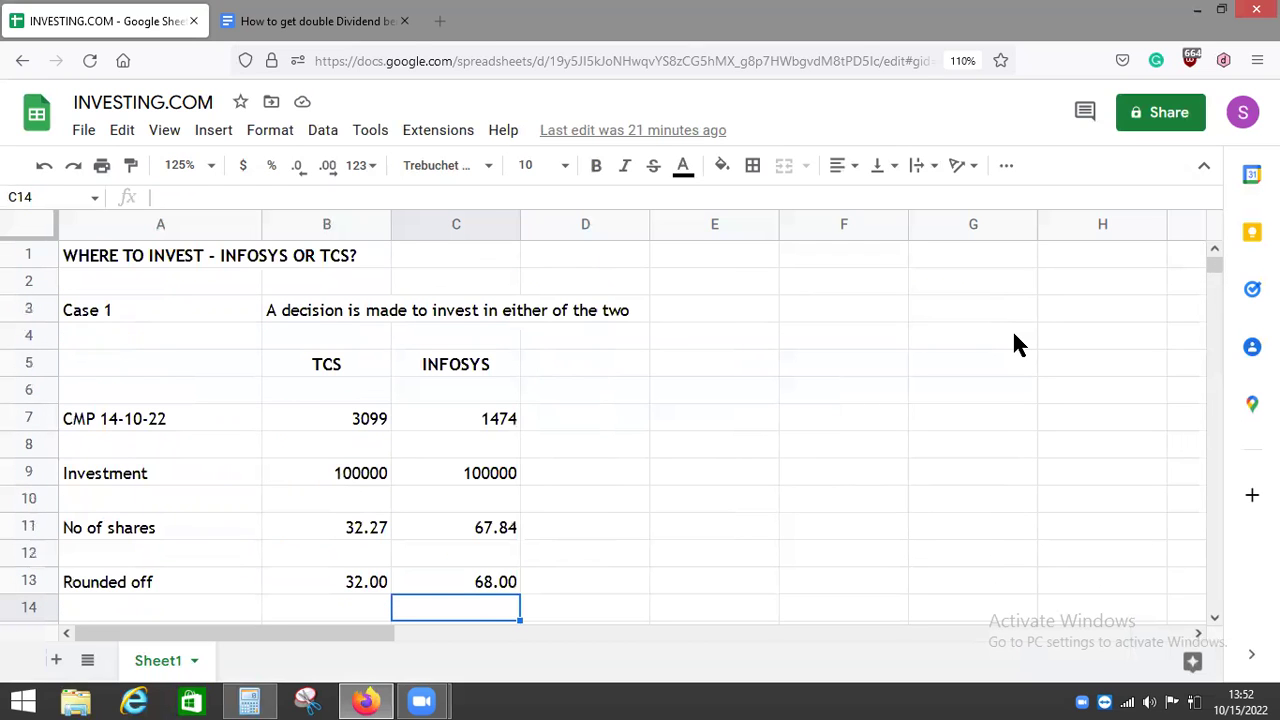
Switch to the "How to get double Dividend benefit?" article and review its four numbered investment options.
key(ctrl+Tab)
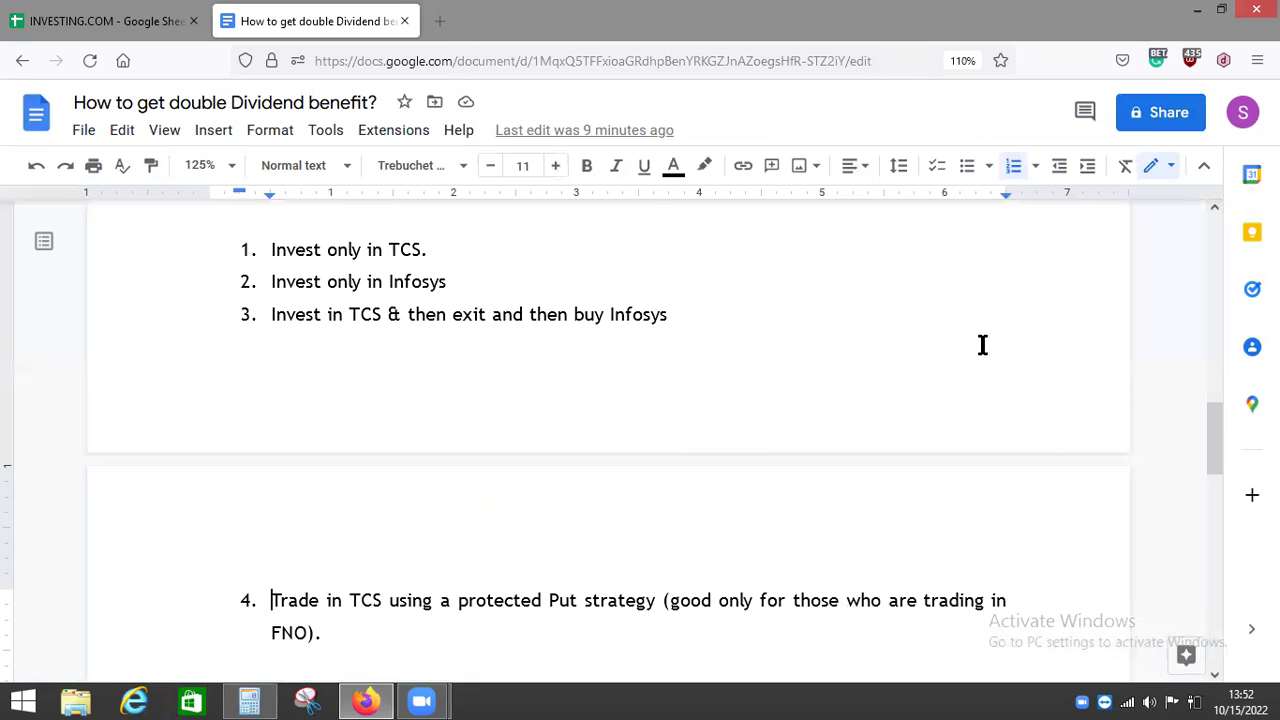
scroll(898, 350, down, 1)
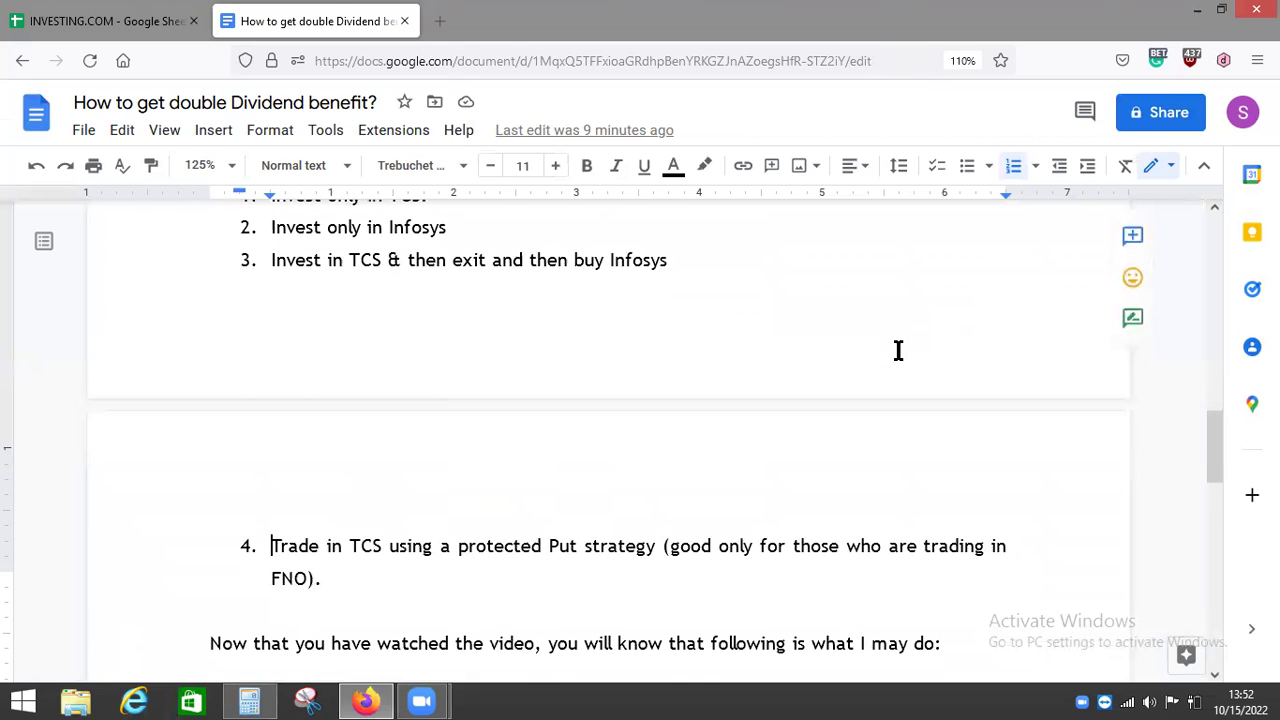
scroll(898, 350, down, 2)
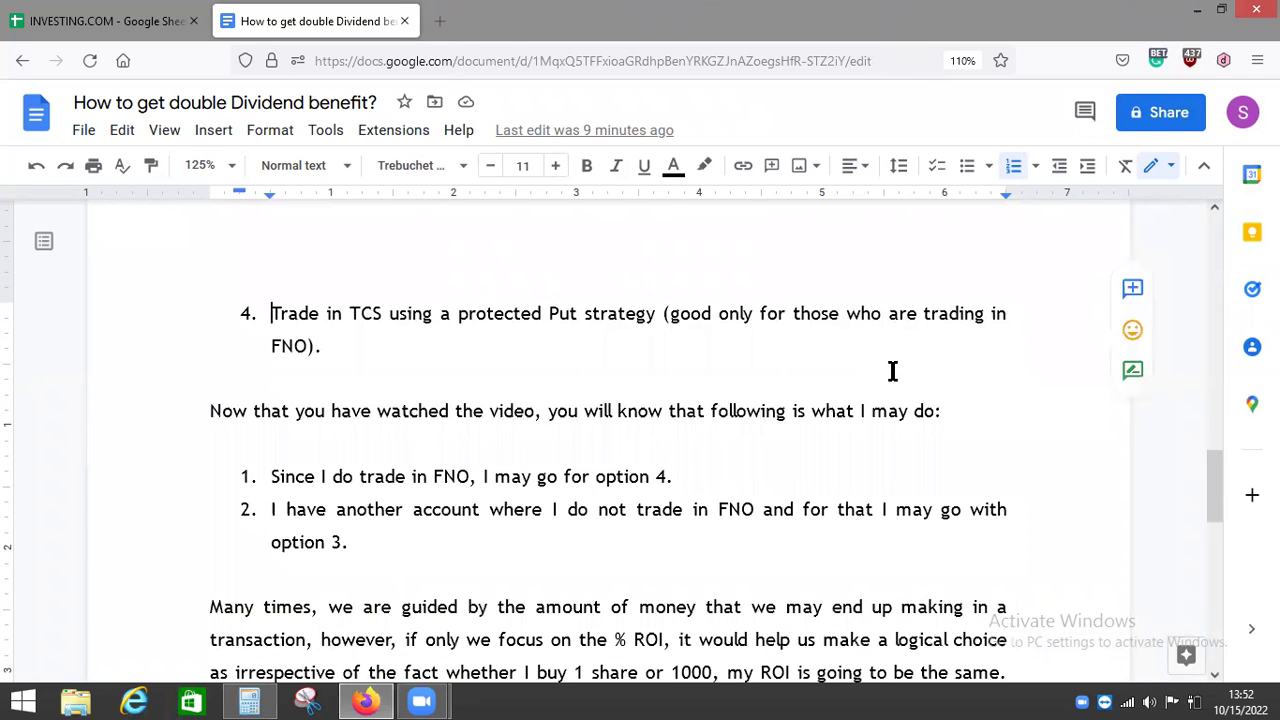
click(671, 343)
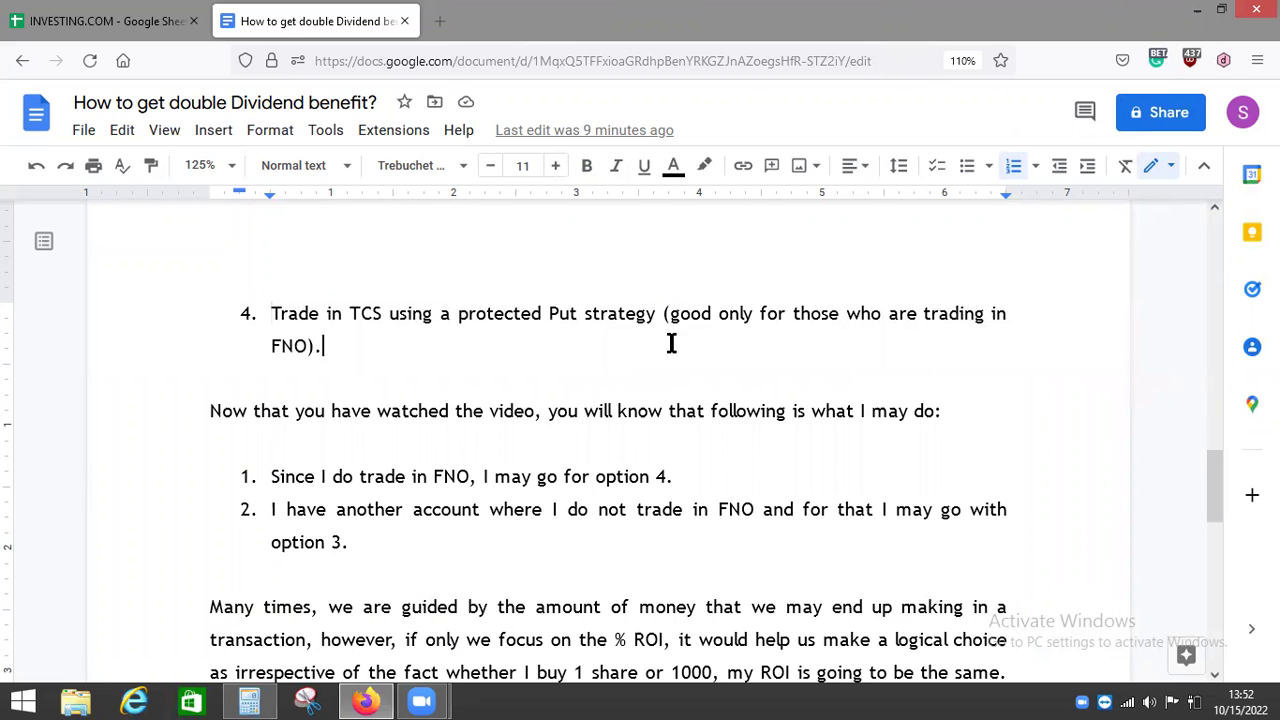
scroll(677, 363, down, 1)
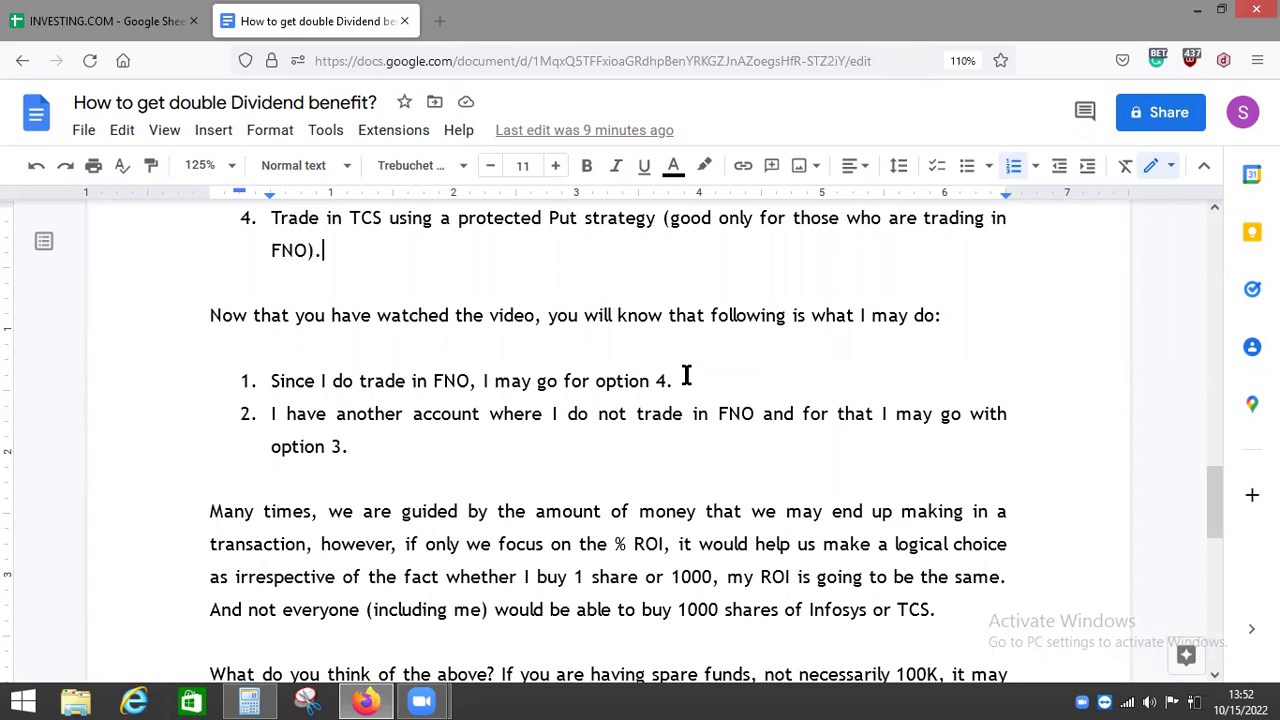
scroll(686, 375, up, 2)
scroll(686, 375, up, 2)
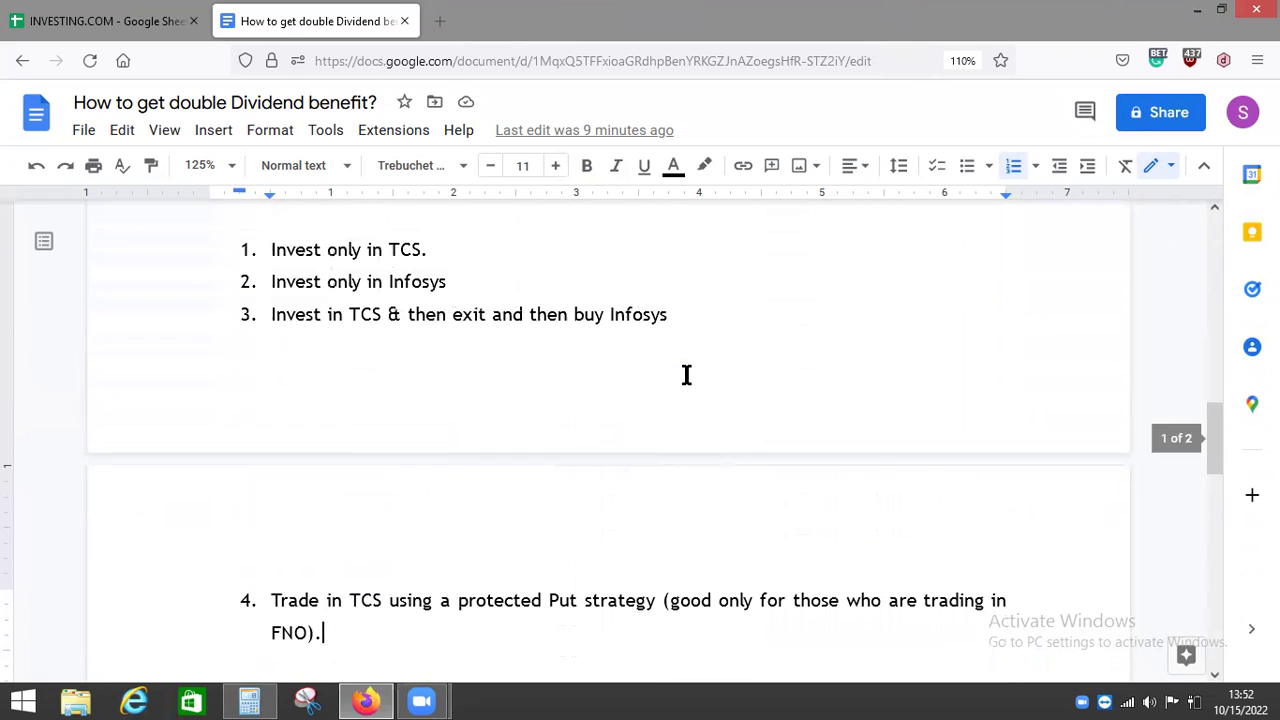
click(691, 314)
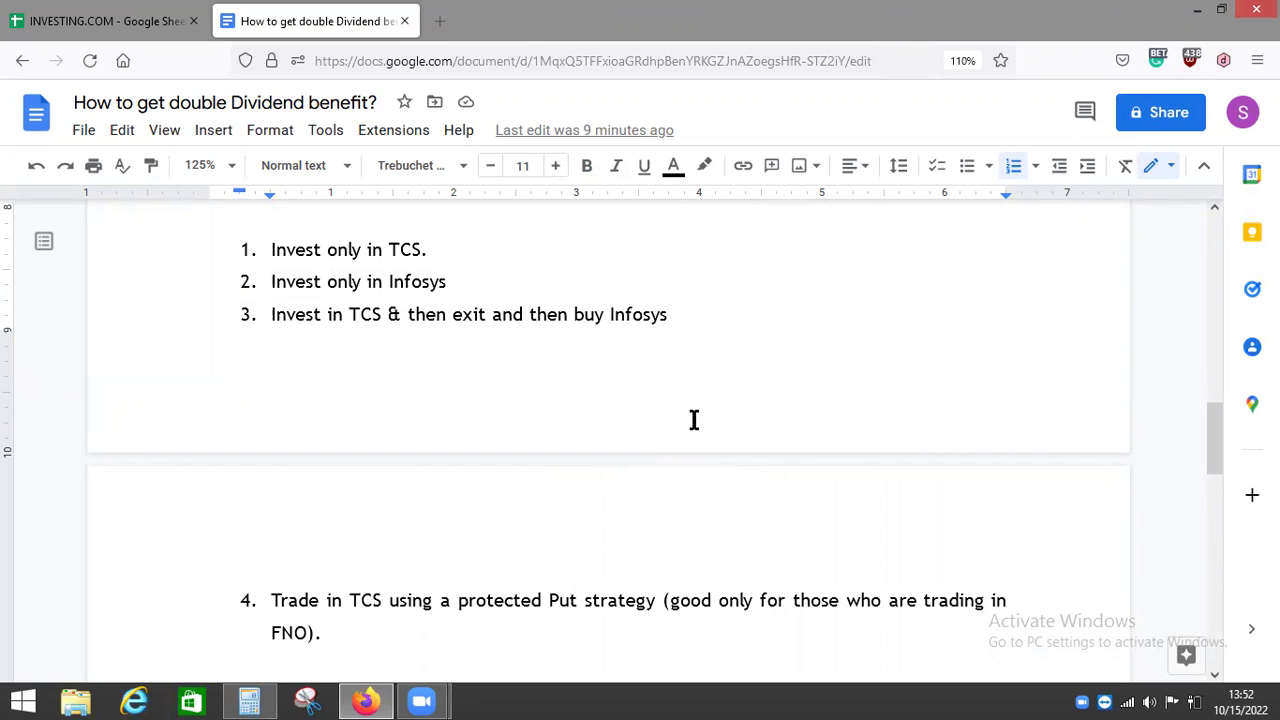
Reread option 4 and the two points on which option the author may choose for each account.
scroll(694, 420, down, 2)
scroll(691, 426, down, 1)
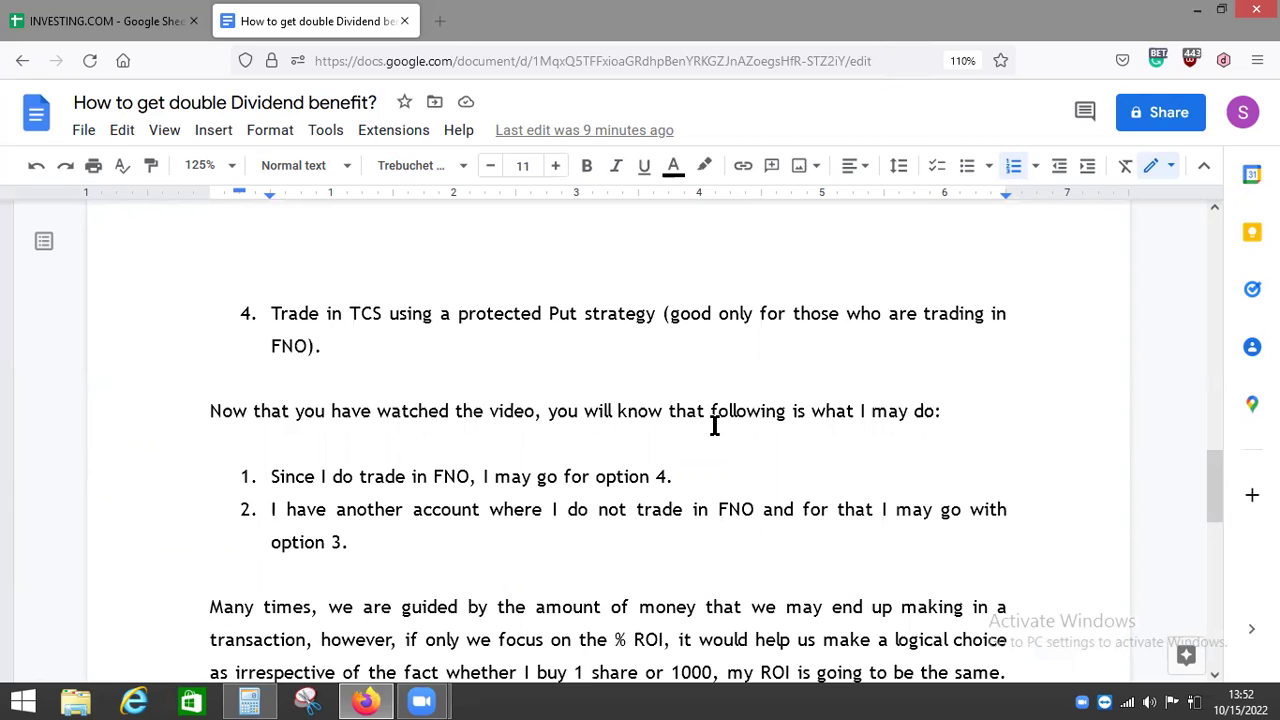
scroll(720, 444, down, 2)
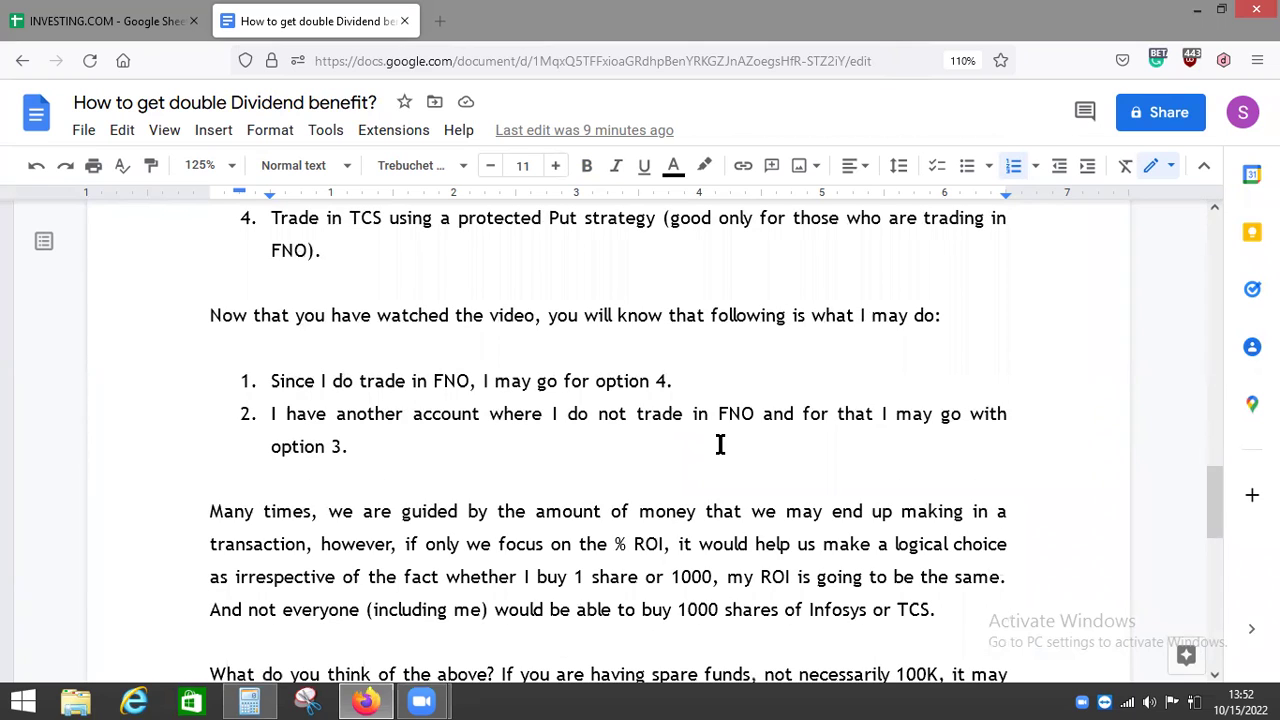
scroll(720, 353, up, 2)
click(720, 355)
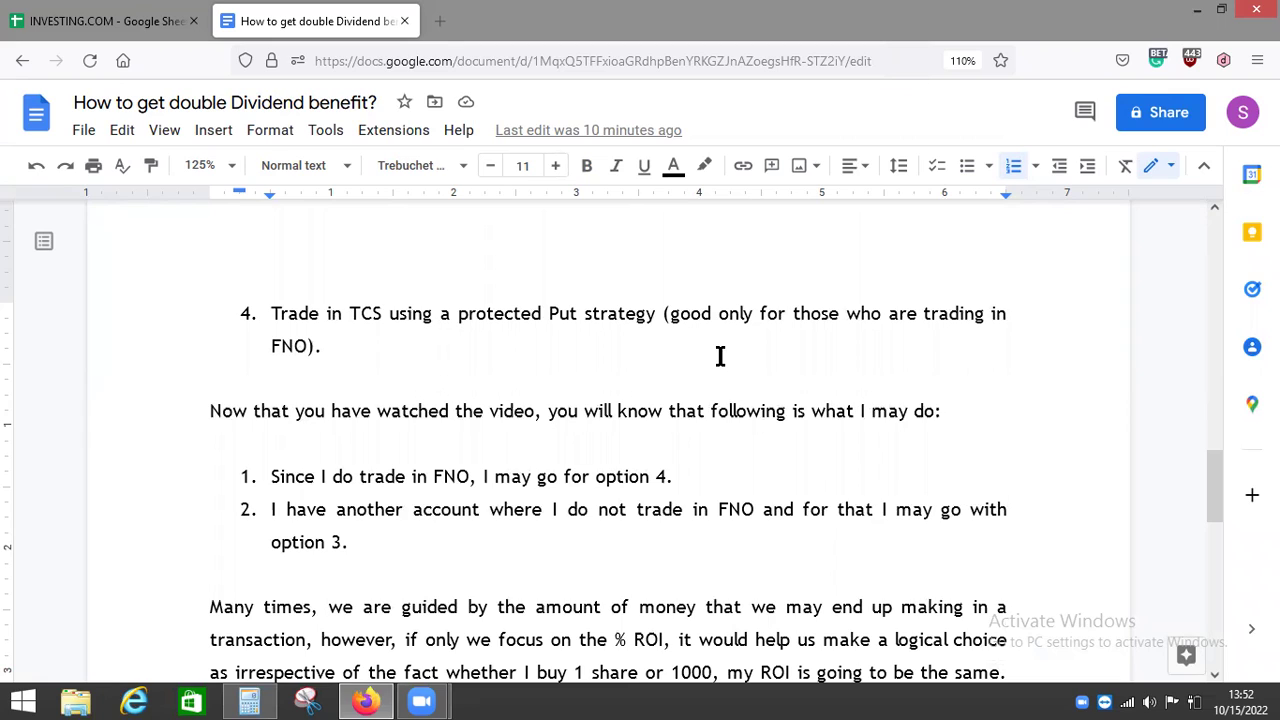
click(733, 487)
click(717, 534)
scroll(720, 538, down, 1)
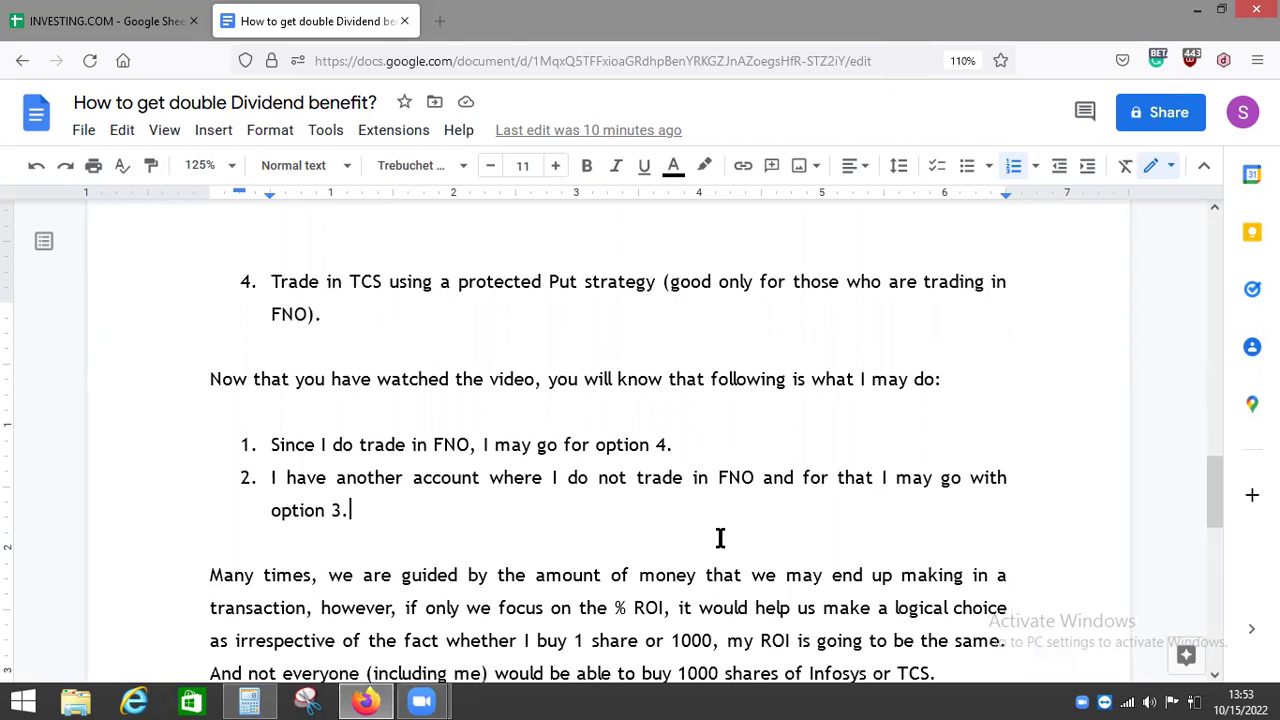
Read the article's closing paragraphs about focusing on % ROI and the question to readers about their preferred option.
scroll(720, 538, down, 1)
scroll(720, 538, down, 2)
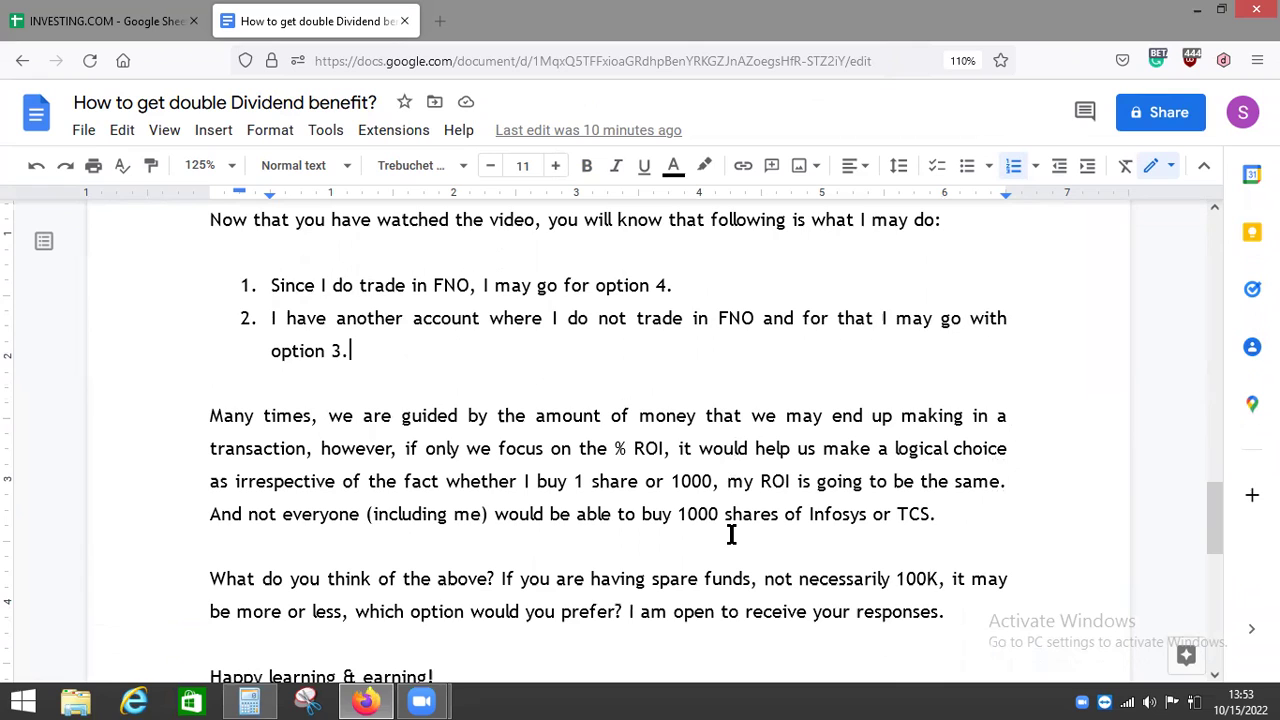
scroll(731, 536, down, 2)
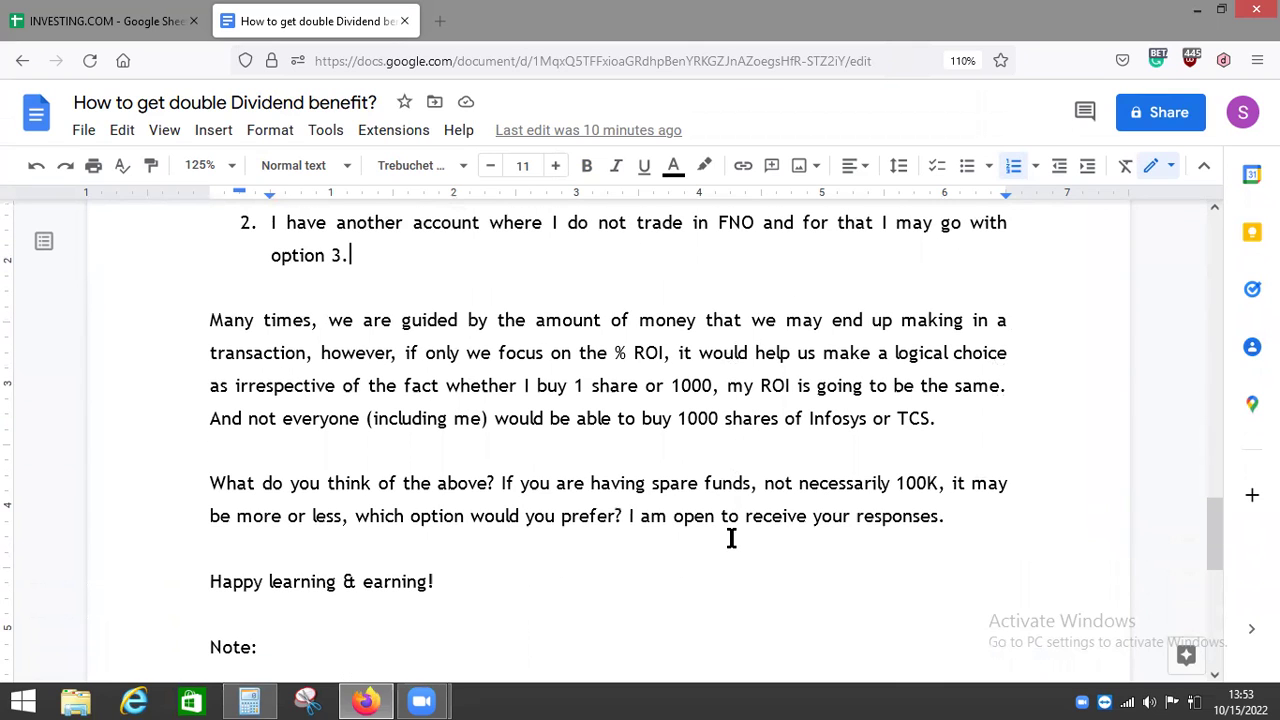